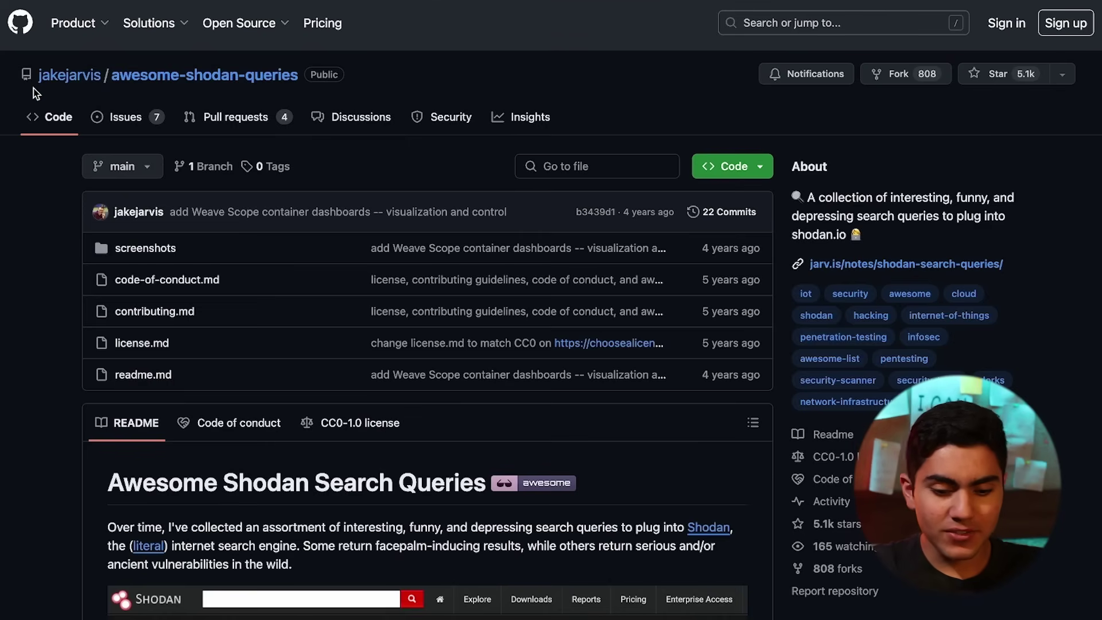
Step: Scroll the awesome-shodan-queries README past its Table of Contents to the Industrial Control Systems queries
{"action": "scroll", "coordinate": [69, 313], "scroll_direction": "down", "scroll_amount": 3}
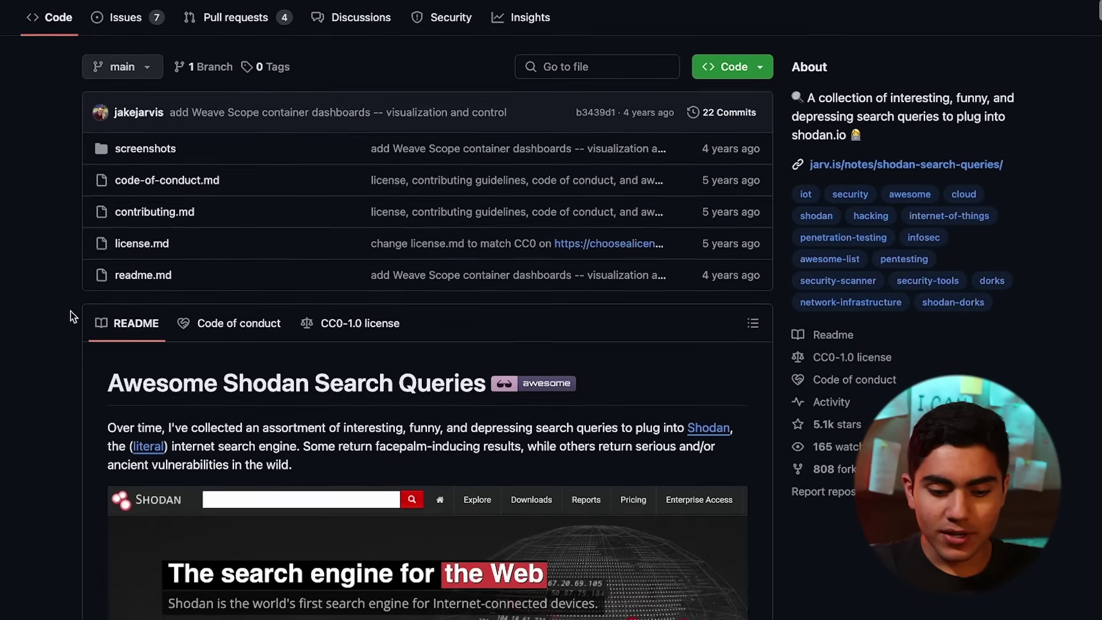
{"action": "scroll", "coordinate": [72, 316], "scroll_direction": "down", "scroll_amount": 8}
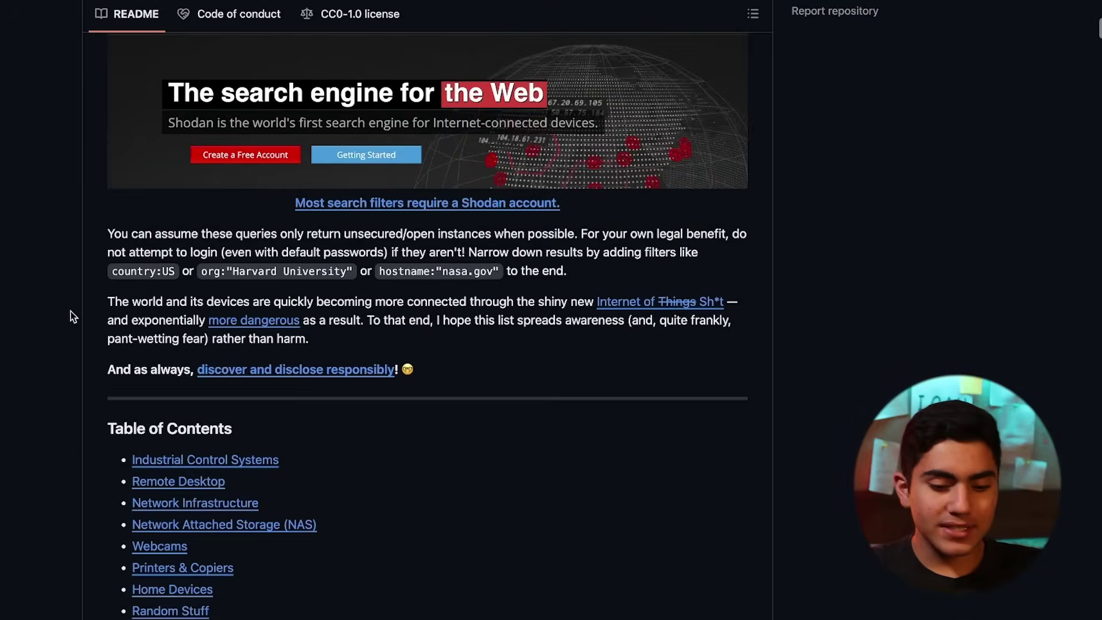
{"action": "scroll", "coordinate": [71, 315], "scroll_direction": "down", "scroll_amount": 7}
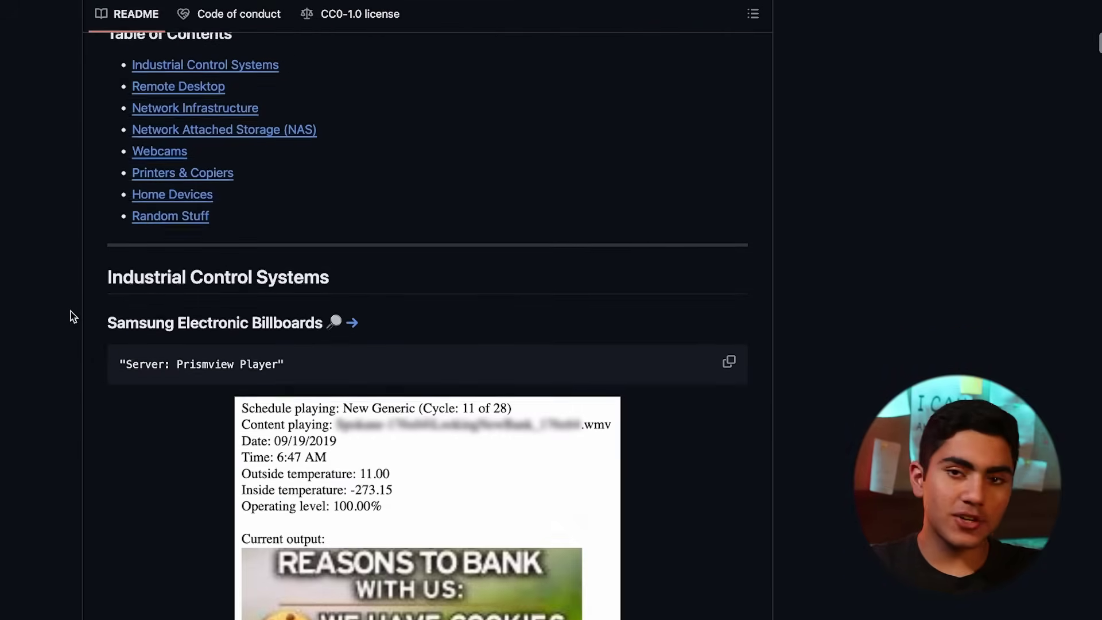
{"action": "scroll", "coordinate": [72, 316], "scroll_direction": "down", "scroll_amount": 2}
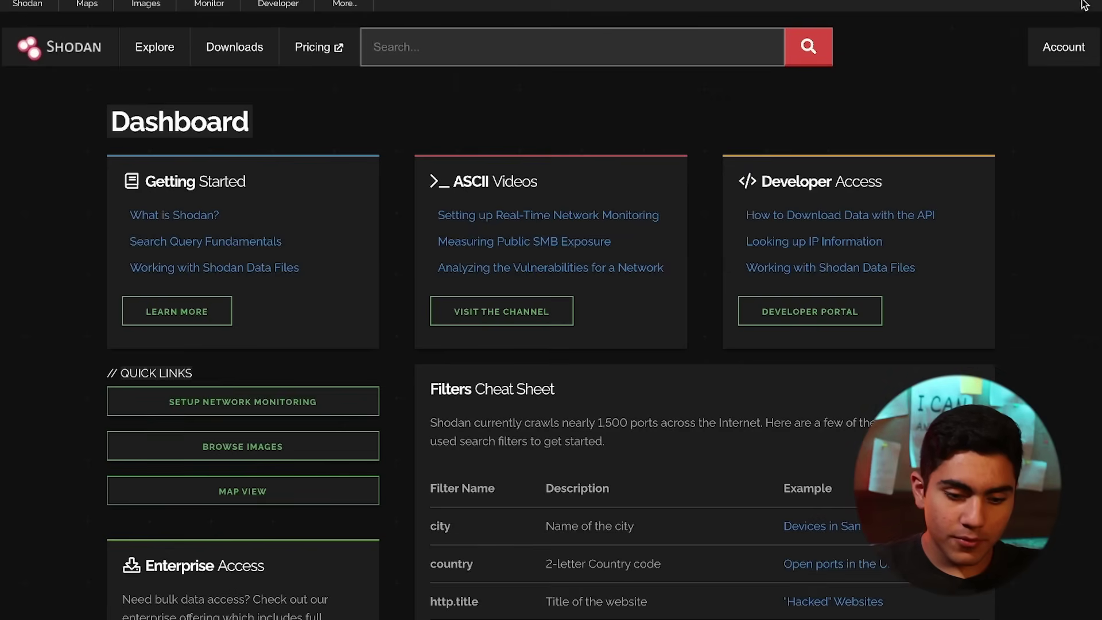
{"action": "left_click", "coordinate": [1055, 41]}
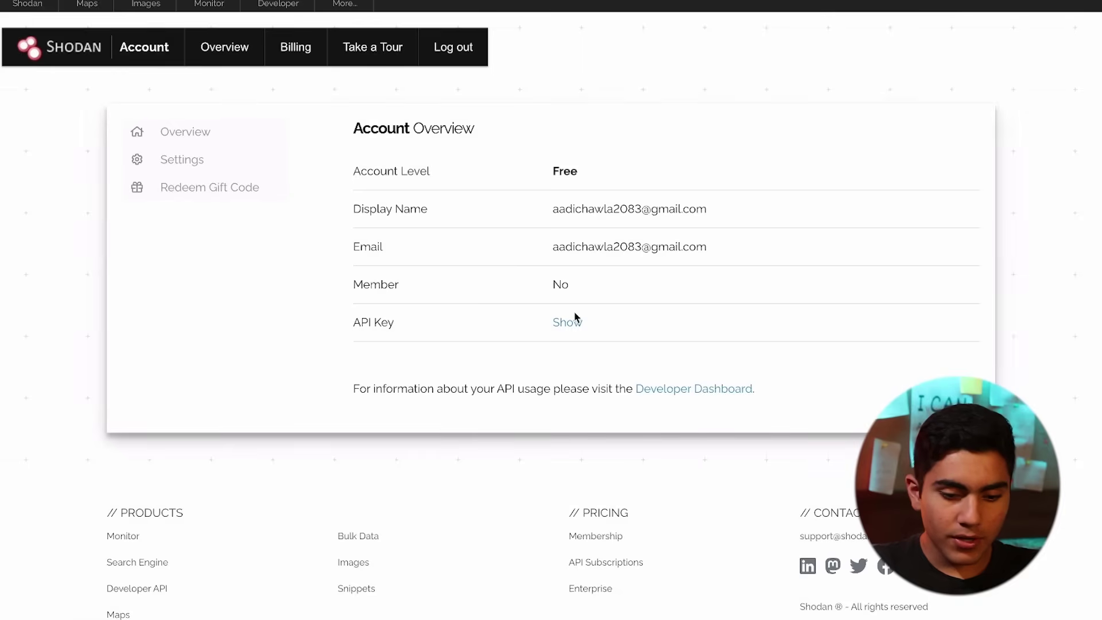
{"action": "left_click_drag", "start_coordinate": [594, 172], "coordinate": [8, 14]}
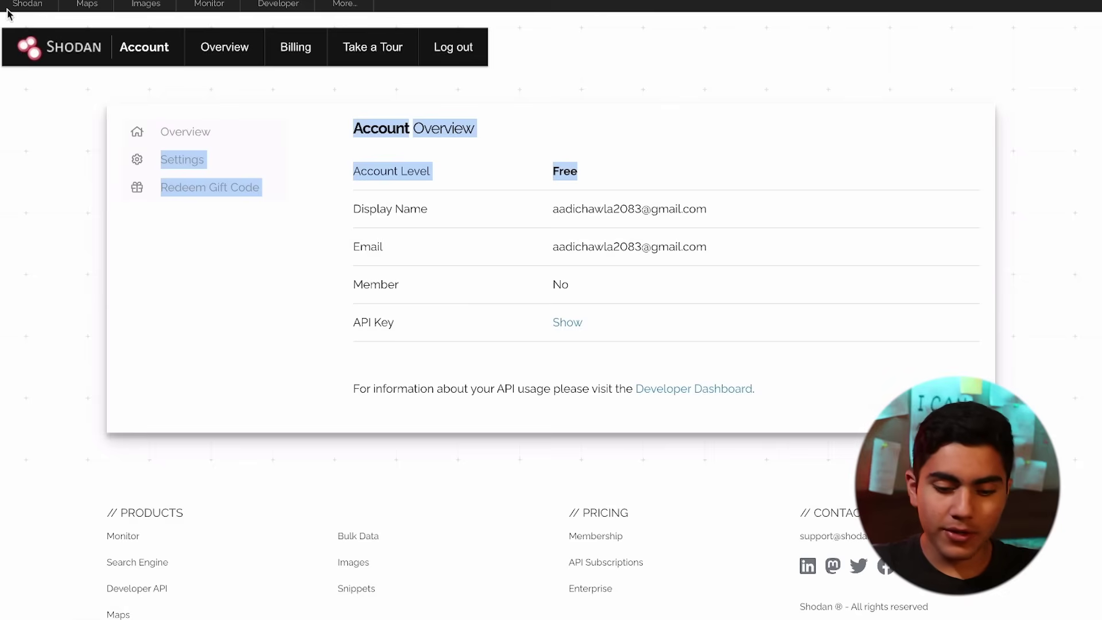
{"action": "left_click", "coordinate": [8, 10]}
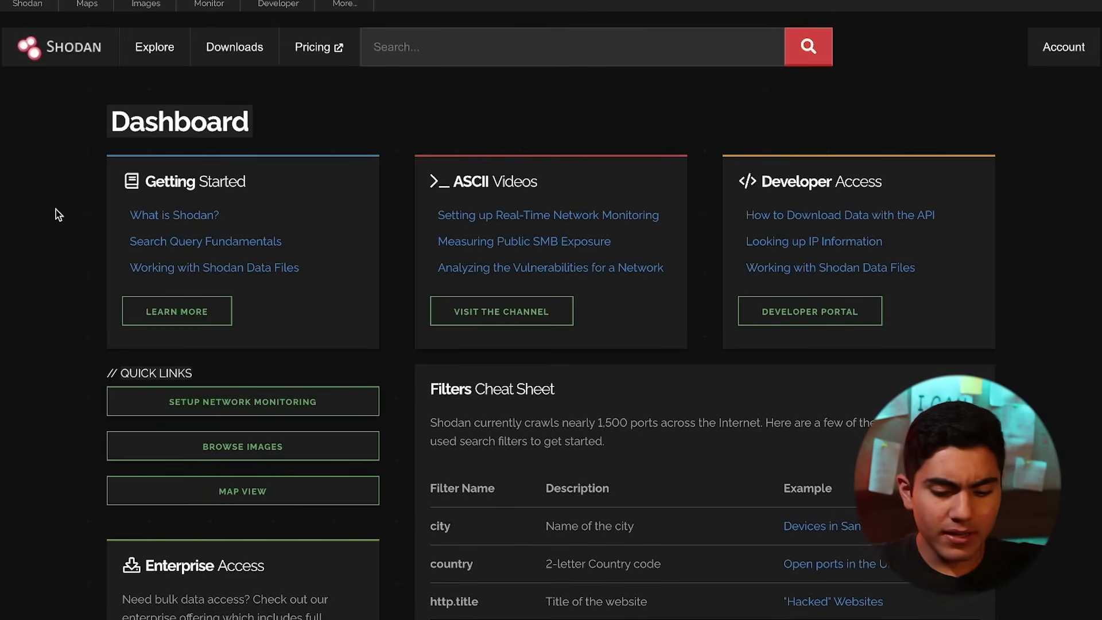
{"action": "scroll", "coordinate": [57, 274], "scroll_direction": "down", "scroll_amount": 2}
{"action": "scroll", "coordinate": [56, 275], "scroll_direction": "down", "scroll_amount": 4}
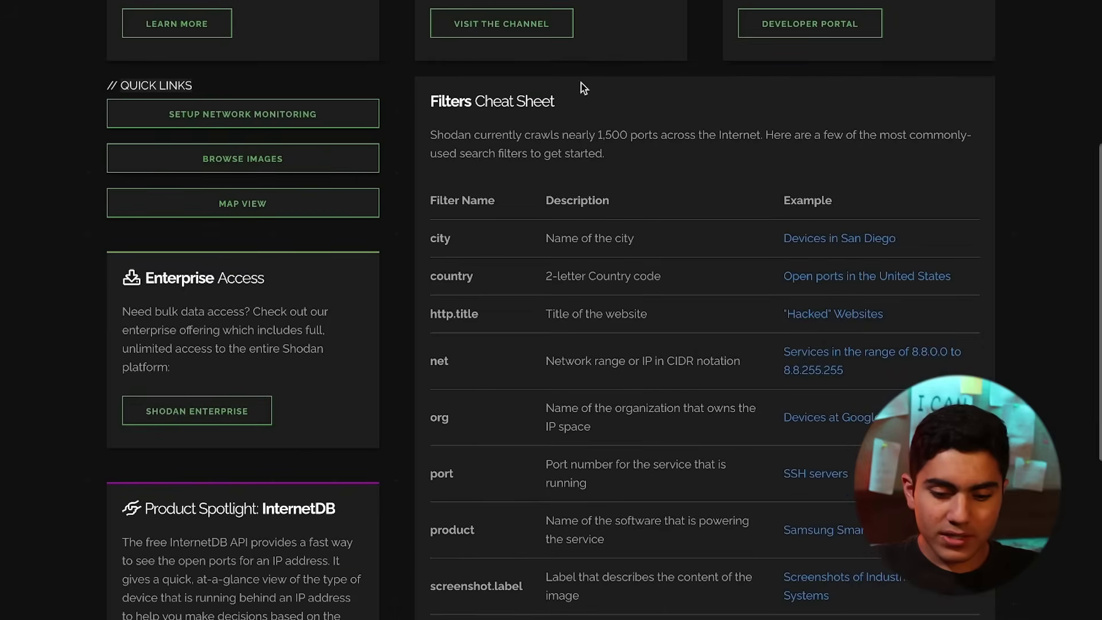
{"action": "triple_click", "coordinate": [545, 102]}
{"action": "left_click", "coordinate": [565, 114]}
{"action": "scroll", "coordinate": [525, 183], "scroll_direction": "down", "scroll_amount": 1}
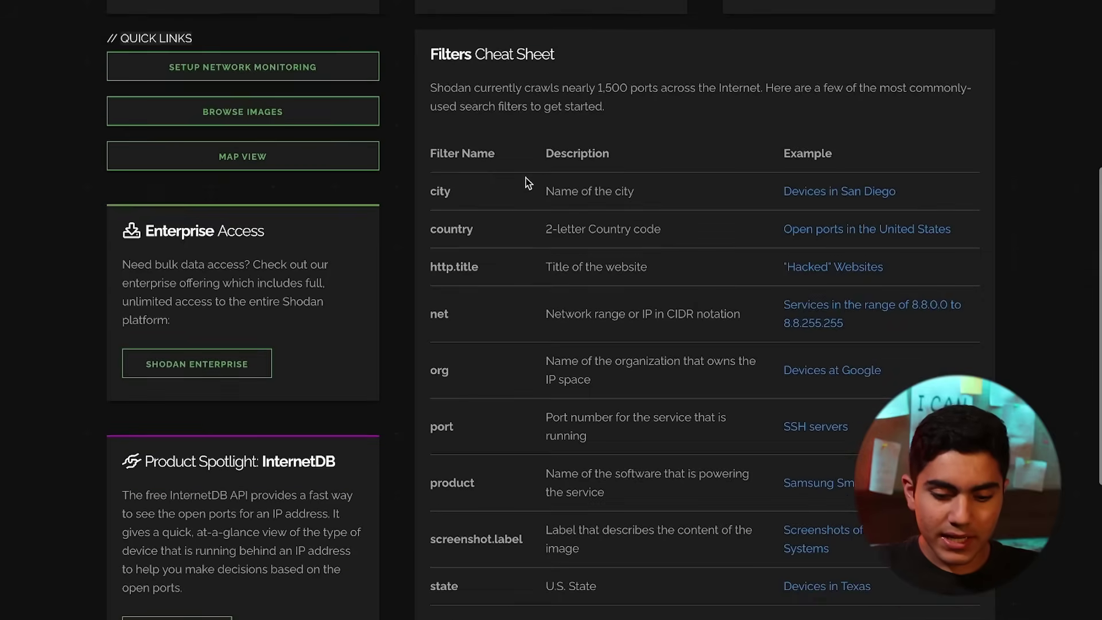
{"action": "scroll", "coordinate": [525, 183], "scroll_direction": "down", "scroll_amount": 2}
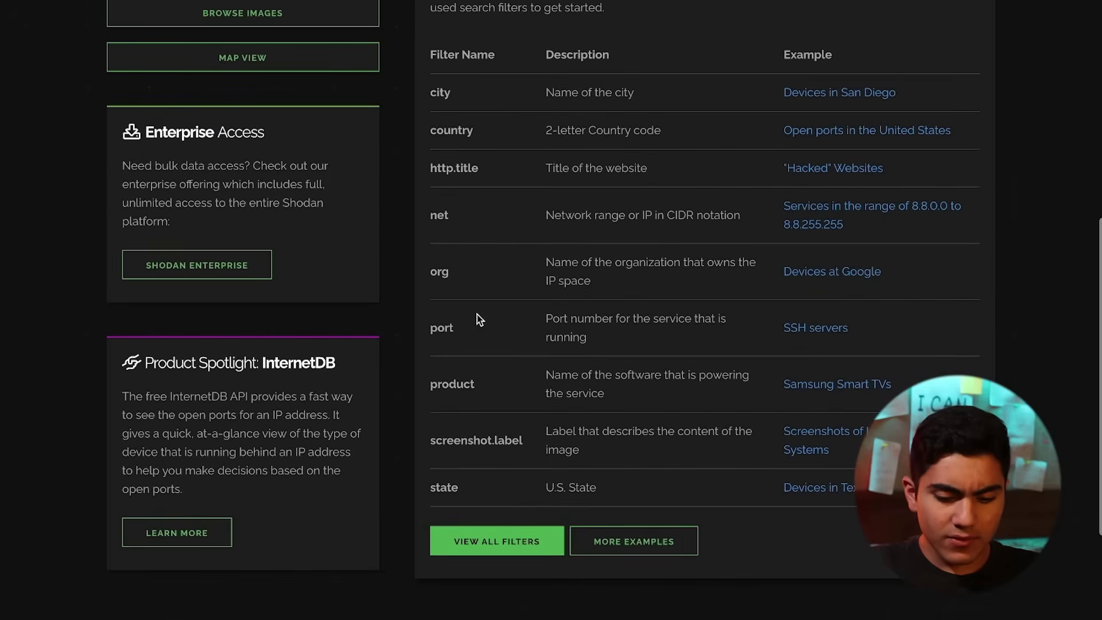
{"action": "scroll", "coordinate": [603, 481], "scroll_direction": "up", "scroll_amount": 1}
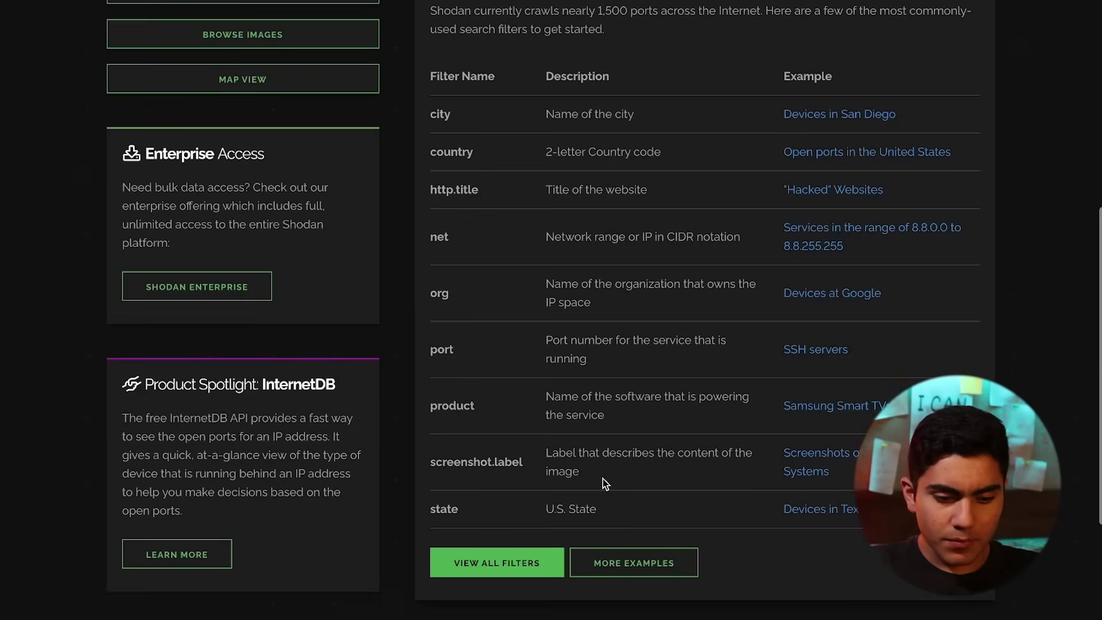
{"action": "scroll", "coordinate": [603, 479], "scroll_direction": "up", "scroll_amount": 1}
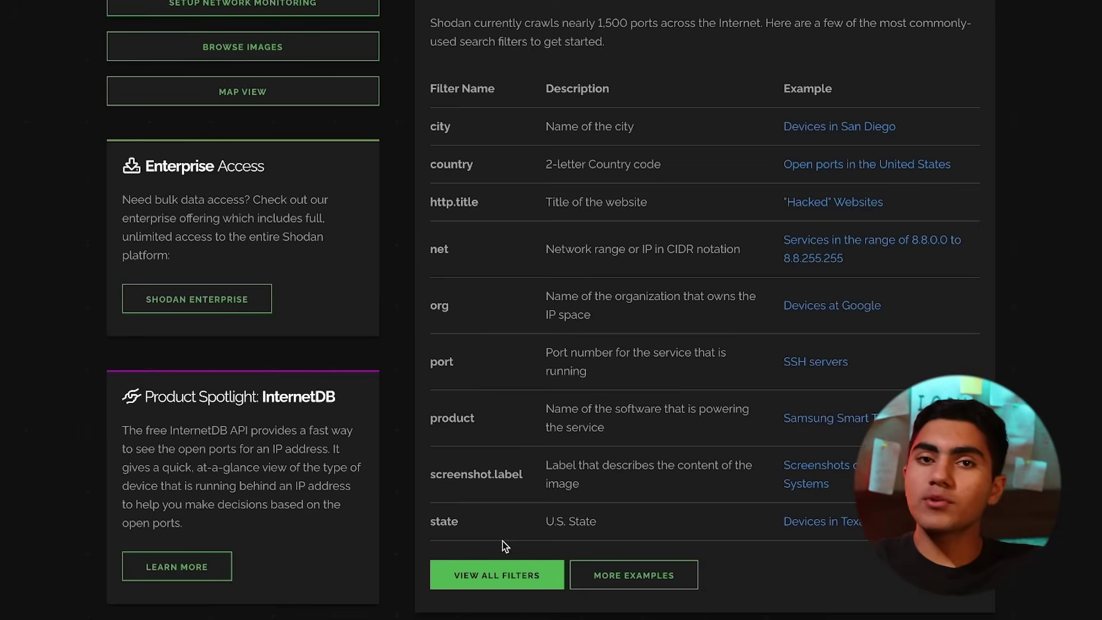
{"action": "scroll", "coordinate": [475, 416], "scroll_direction": "up", "scroll_amount": 1}
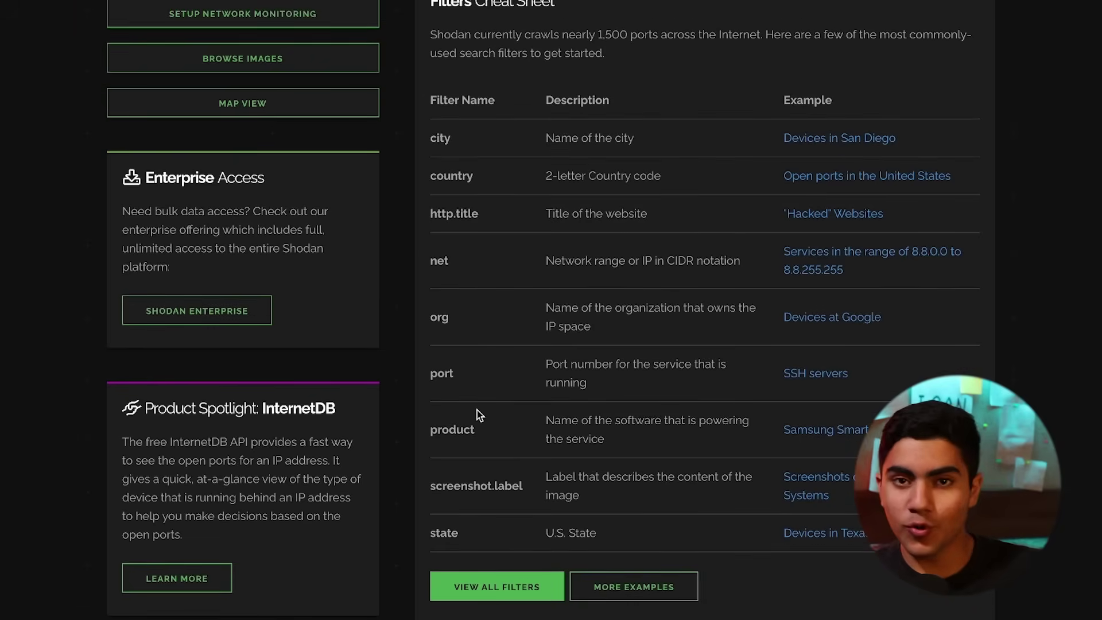
{"action": "left_click", "coordinate": [497, 586]}
Step: Review the SSH and Bitcoin filter groups in the Filter Reference, highlighting their filter names
{"action": "scroll", "coordinate": [490, 516], "scroll_direction": "down", "scroll_amount": 2}
{"action": "scroll", "coordinate": [489, 465], "scroll_direction": "down", "scroll_amount": 13}
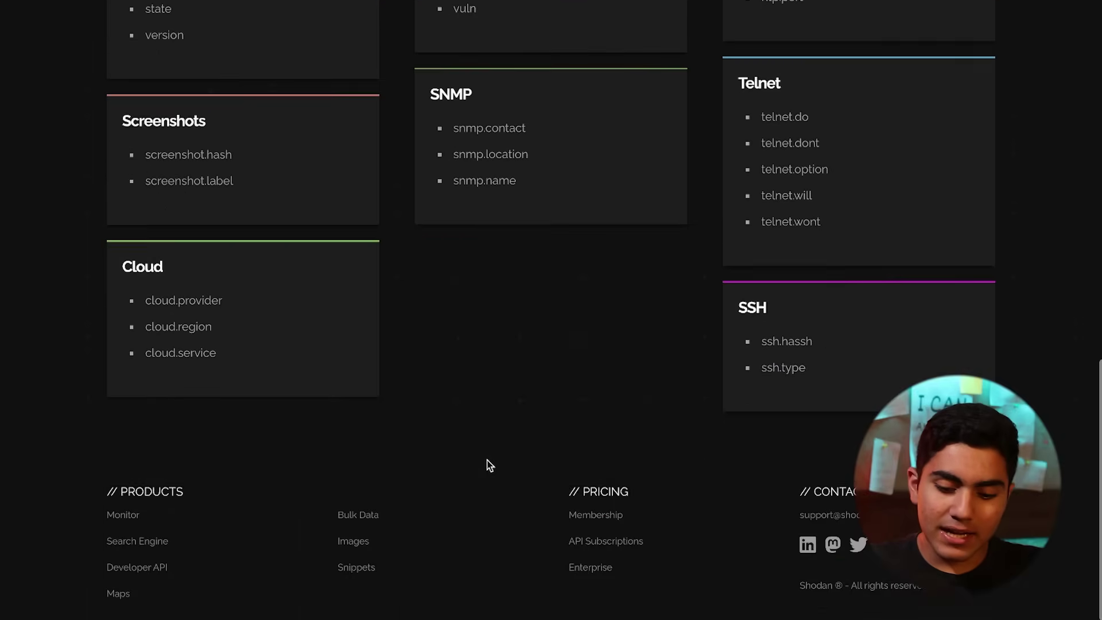
{"action": "left_click_drag", "start_coordinate": [812, 371], "coordinate": [772, 340]}
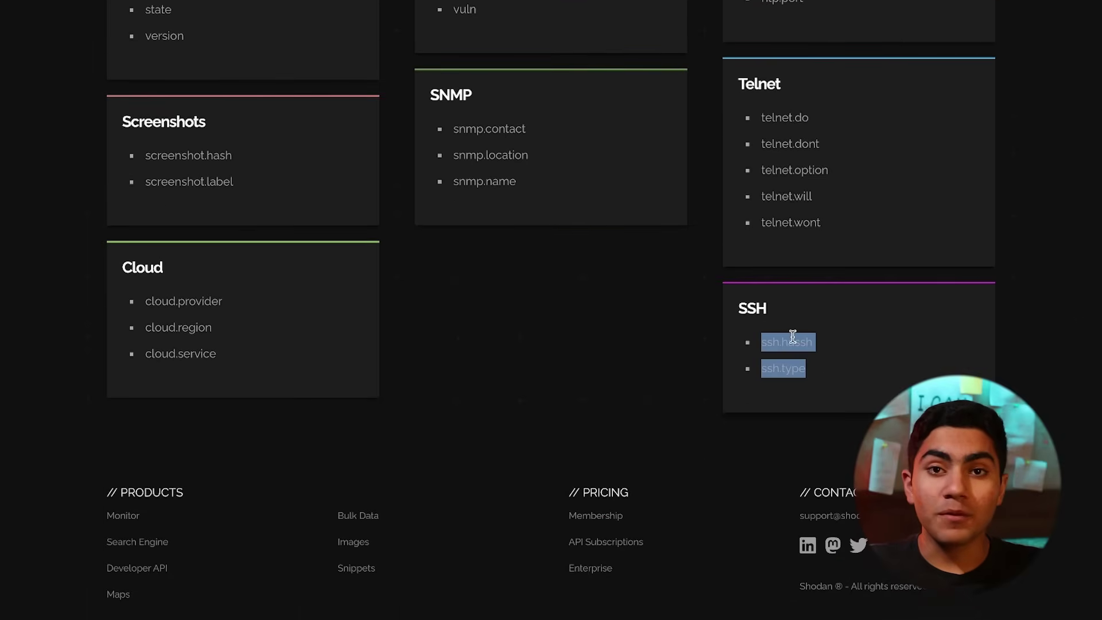
{"action": "left_click", "coordinate": [792, 340]}
{"action": "scroll", "coordinate": [683, 329], "scroll_direction": "up", "scroll_amount": 1}
{"action": "scroll", "coordinate": [683, 329], "scroll_direction": "up", "scroll_amount": 6}
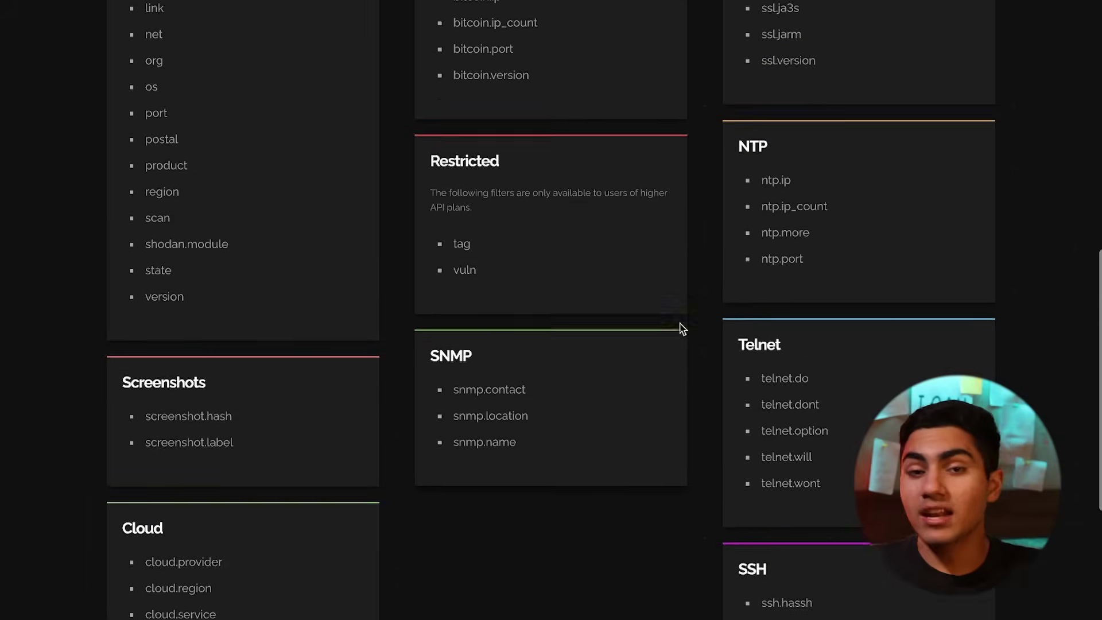
{"action": "left_click_drag", "start_coordinate": [549, 191], "coordinate": [449, 100]}
{"action": "left_click", "coordinate": [552, 112]}
Step: Scroll back to the top of the Filter Reference and return to the Shodan dashboard
{"action": "scroll", "coordinate": [568, 121], "scroll_direction": "up", "scroll_amount": 2}
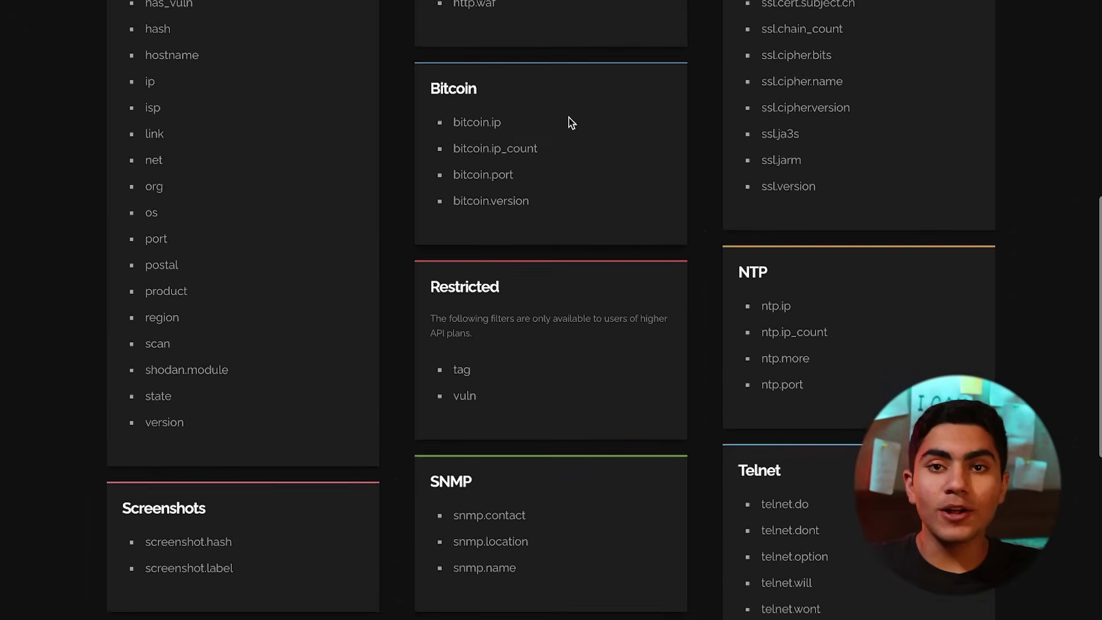
{"action": "scroll", "coordinate": [570, 122], "scroll_direction": "up", "scroll_amount": 2}
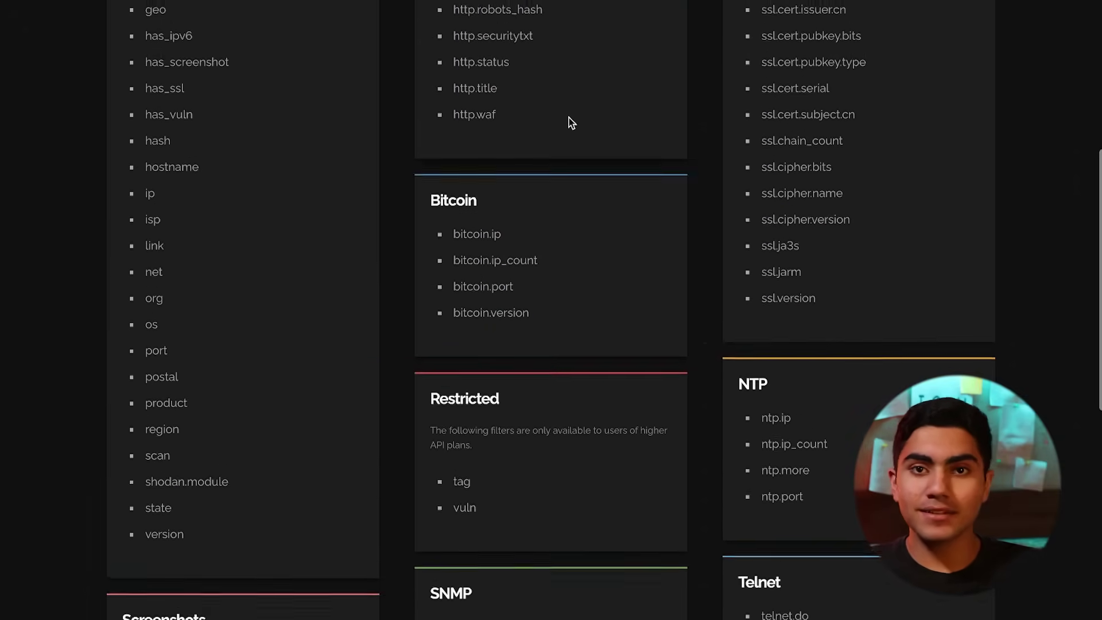
{"action": "scroll", "coordinate": [569, 122], "scroll_direction": "up", "scroll_amount": 1}
{"action": "scroll", "coordinate": [569, 122], "scroll_direction": "up", "scroll_amount": 5}
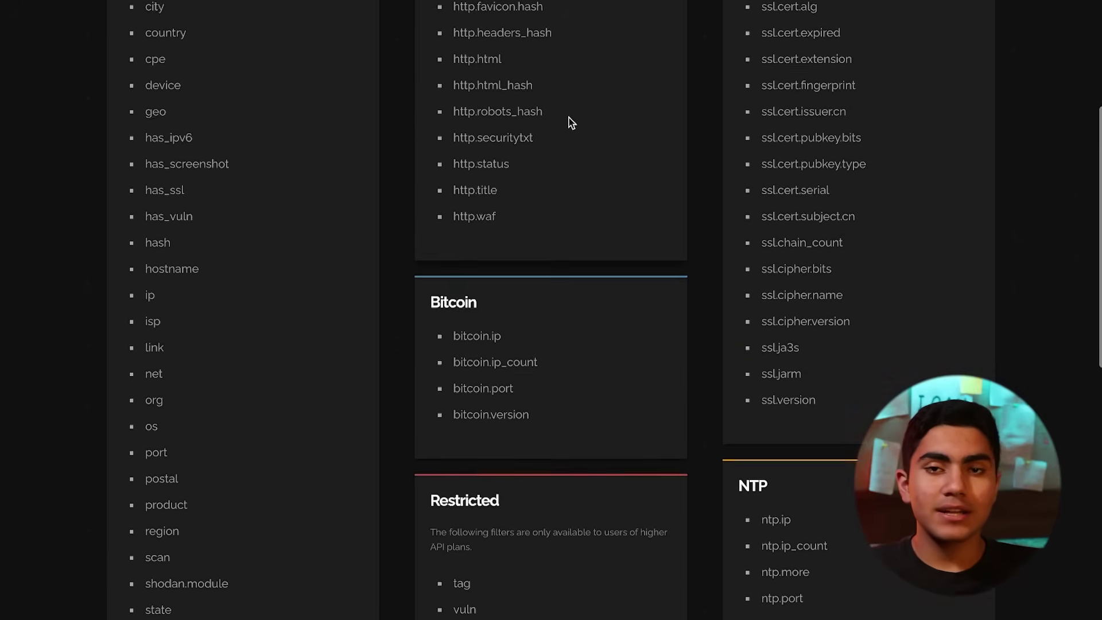
{"action": "scroll", "coordinate": [570, 122], "scroll_direction": "up", "scroll_amount": 3}
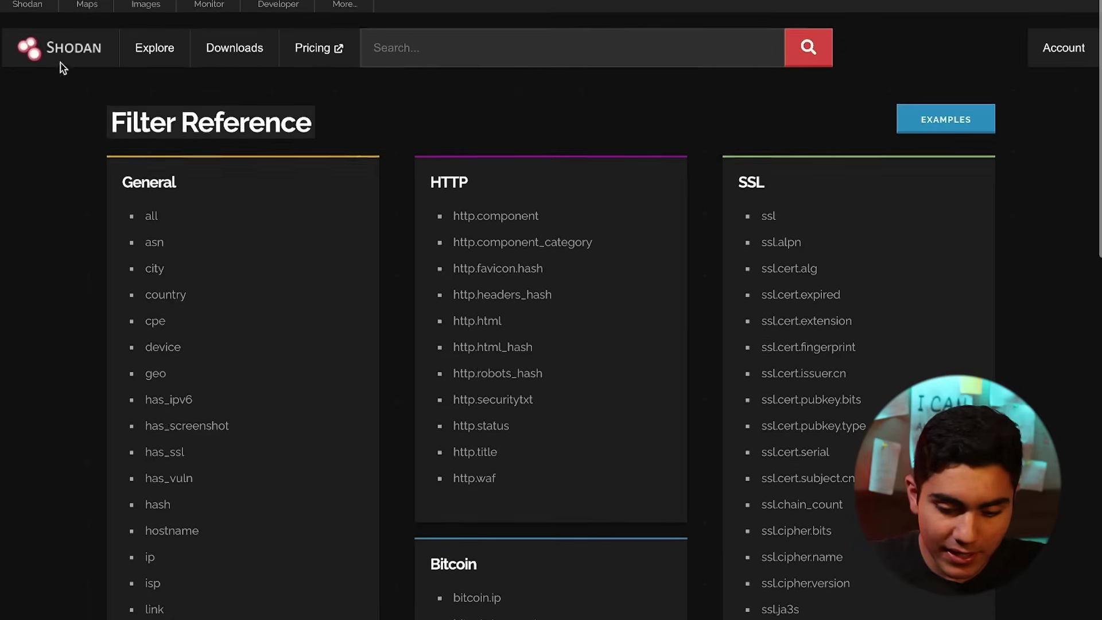
{"action": "left_click", "coordinate": [60, 57]}
Step: Search Shodan for 'webcam' and scroll through the 5,614 results to the NEXT button
{"action": "left_click", "coordinate": [403, 42]}
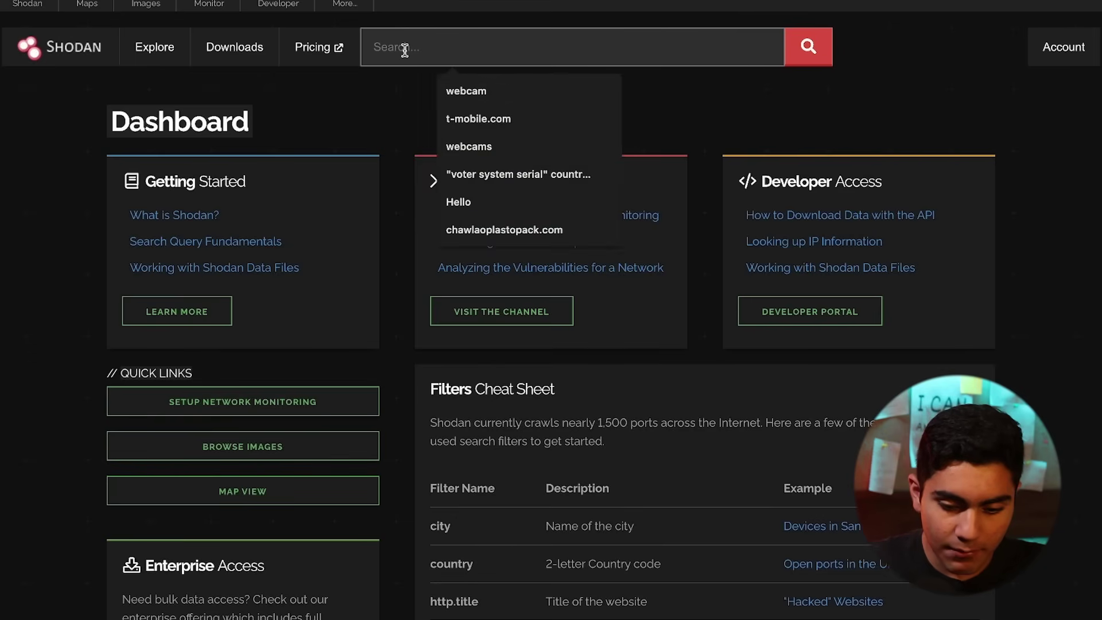
{"action": "type", "text": "webcam"}
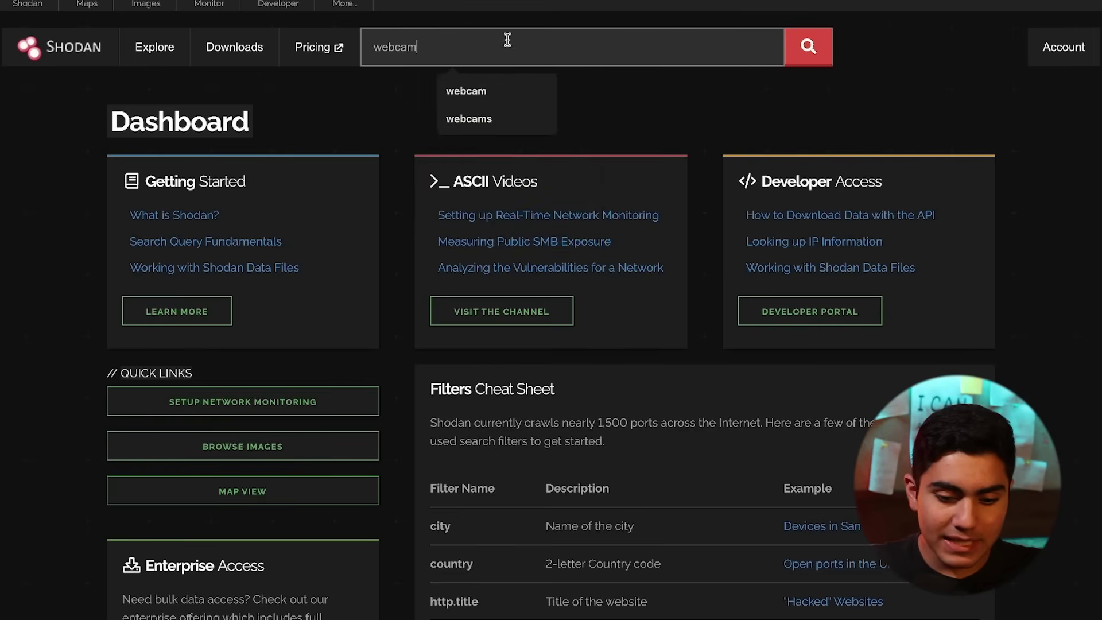
{"action": "key", "text": "Return"}
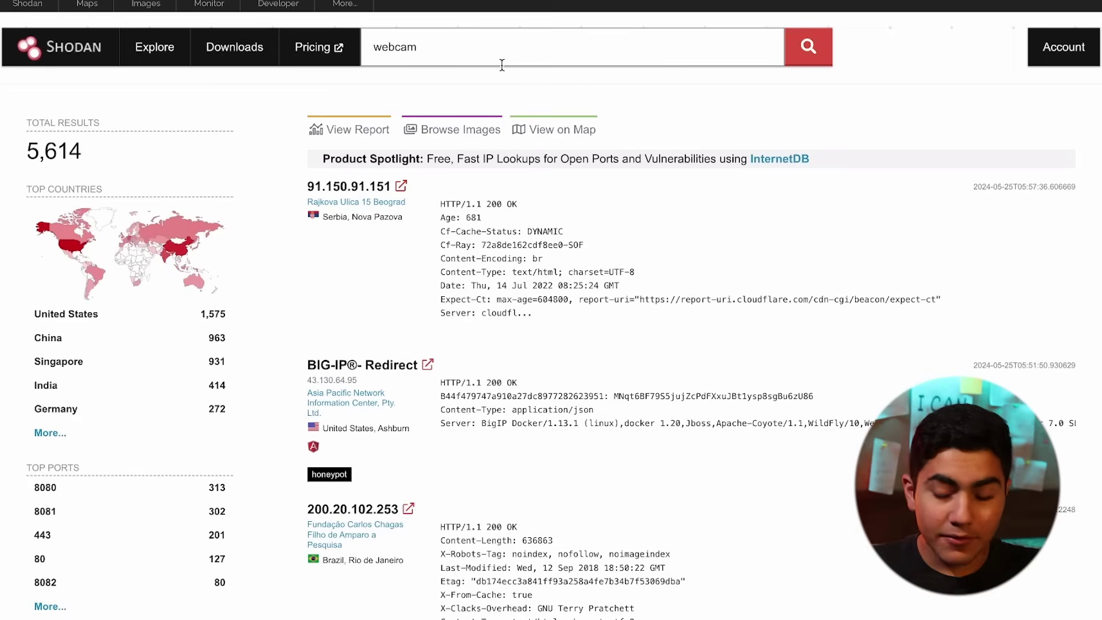
{"action": "scroll", "coordinate": [336, 274], "scroll_direction": "down", "scroll_amount": 4}
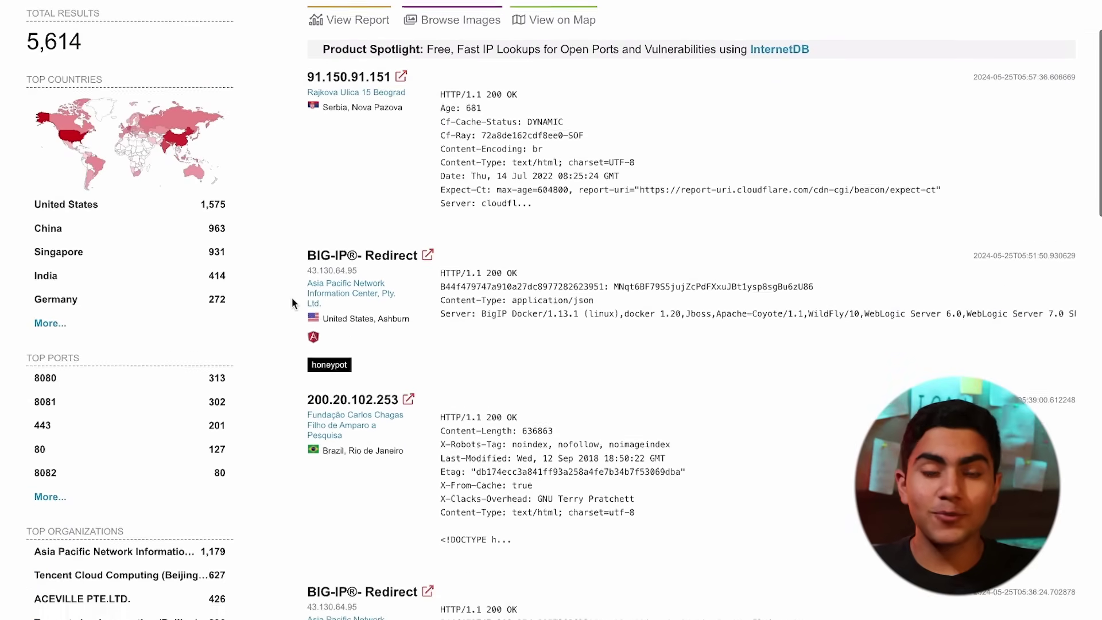
{"action": "scroll", "coordinate": [292, 303], "scroll_direction": "down", "scroll_amount": 12}
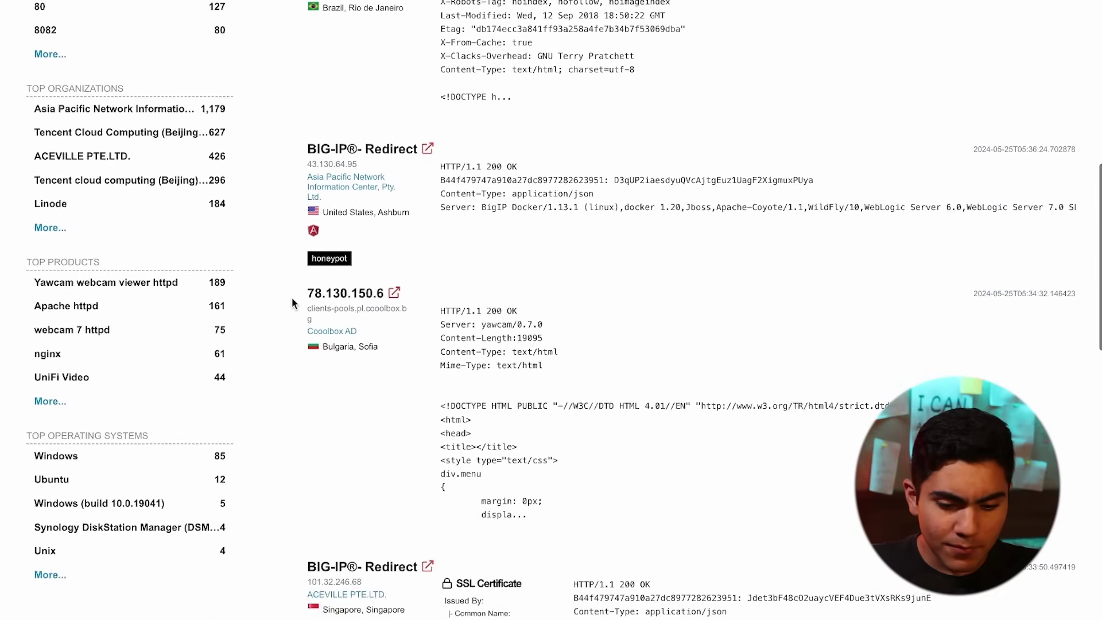
{"action": "scroll", "coordinate": [291, 303], "scroll_direction": "down", "scroll_amount": 5}
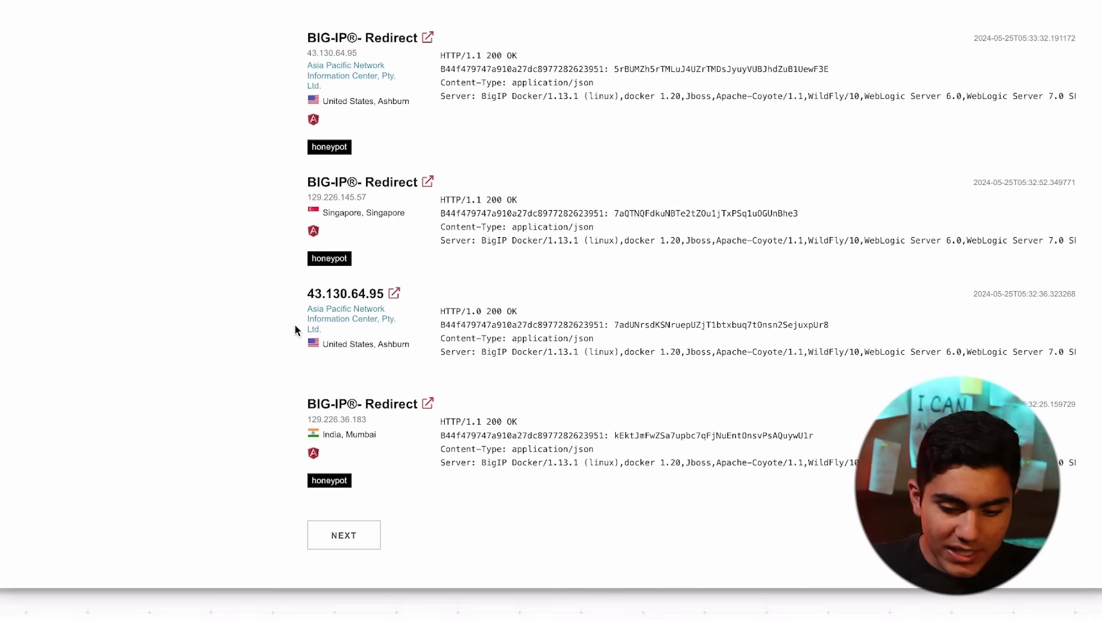
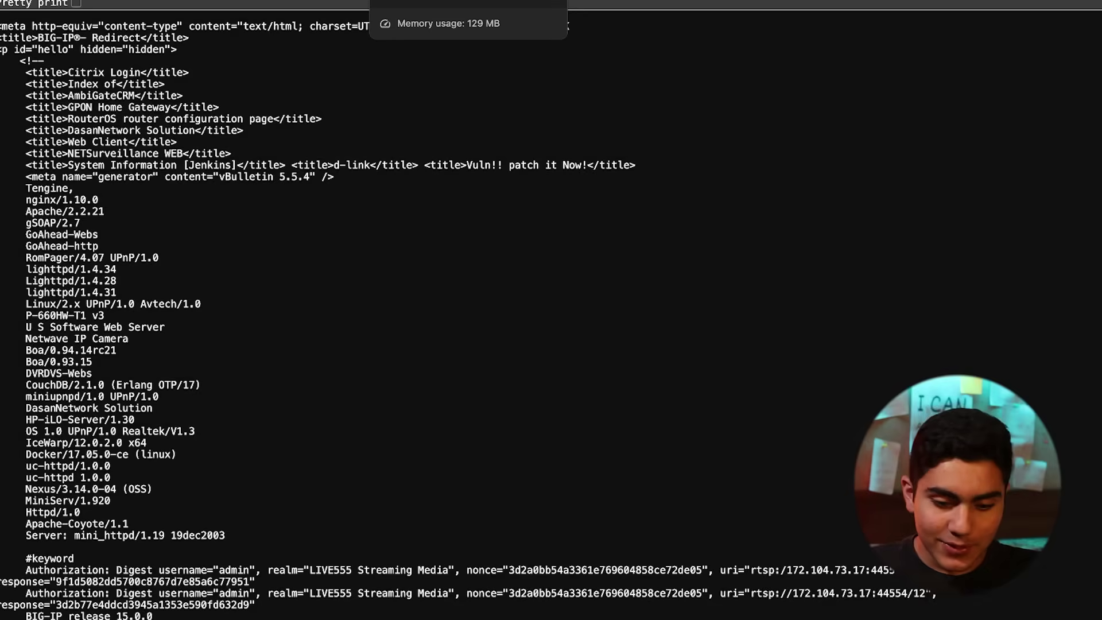
{"action": "key", "text": "ctrl+w"}
{"action": "left_click", "coordinate": [408, 200]}
{"action": "key", "text": "ctrl+w"}
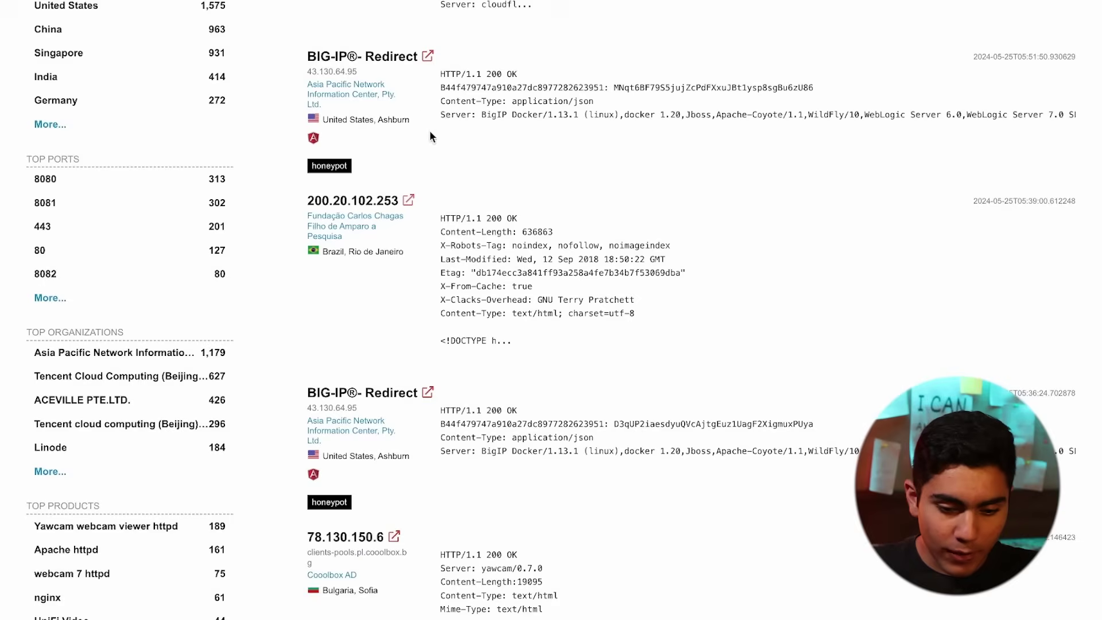
{"action": "left_click", "coordinate": [427, 56]}
{"action": "key", "text": "ctrl+w"}
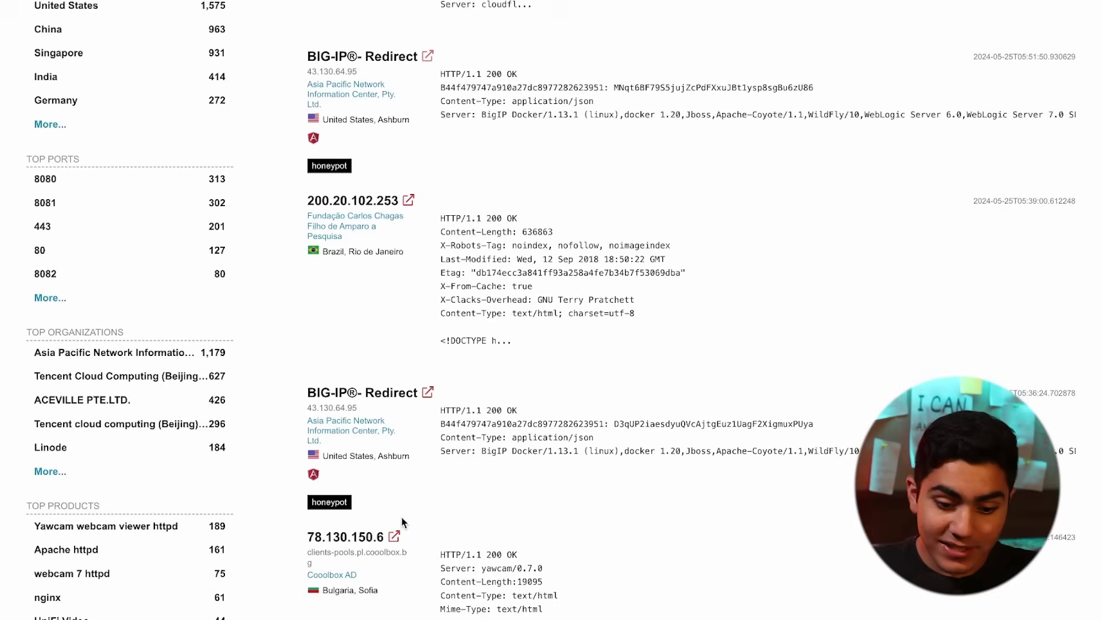
{"action": "left_click", "coordinate": [394, 536]}
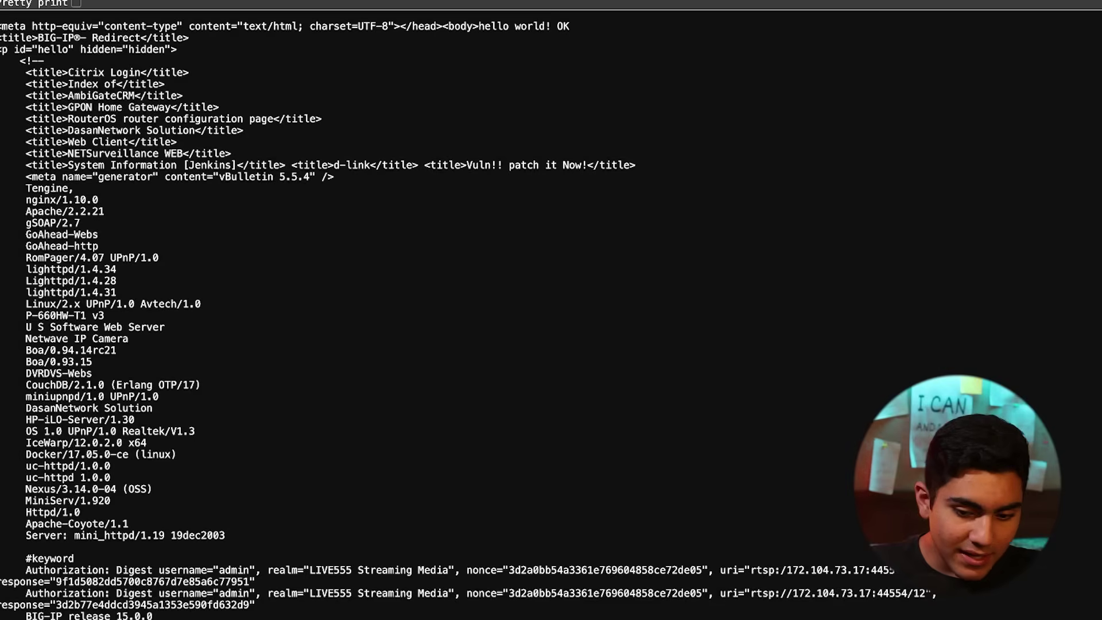
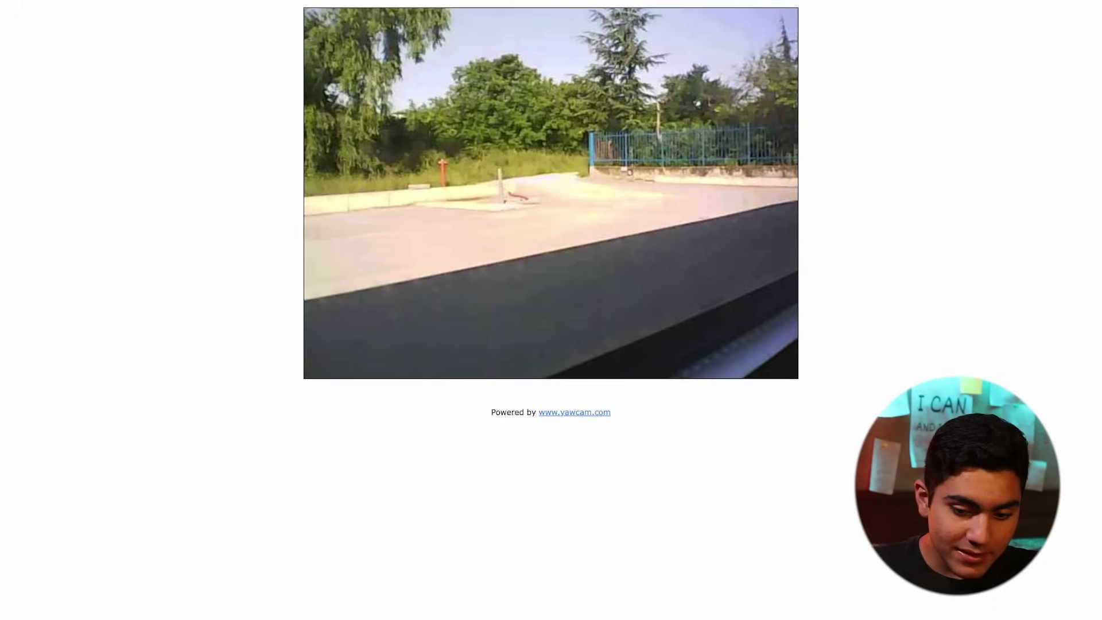
Step: Return from the Yawcam live feed to the 'webcam' results tab and scroll through the 5,614 matches
{"action": "mouse_move", "coordinate": [335, 16]}
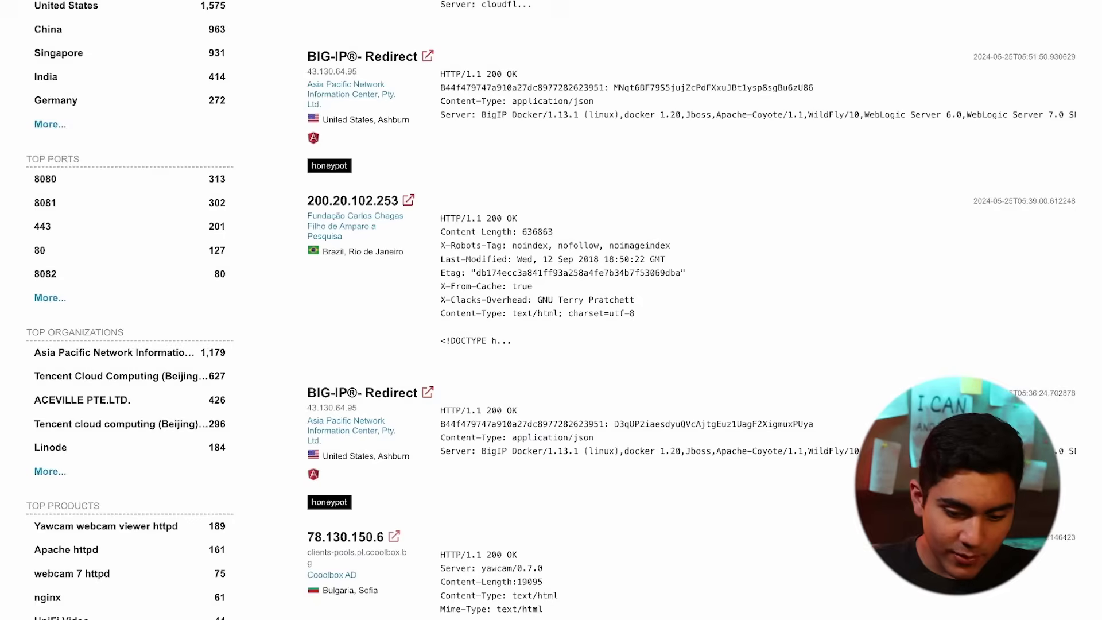
{"action": "scroll", "coordinate": [417, 353], "scroll_direction": "down", "scroll_amount": 3}
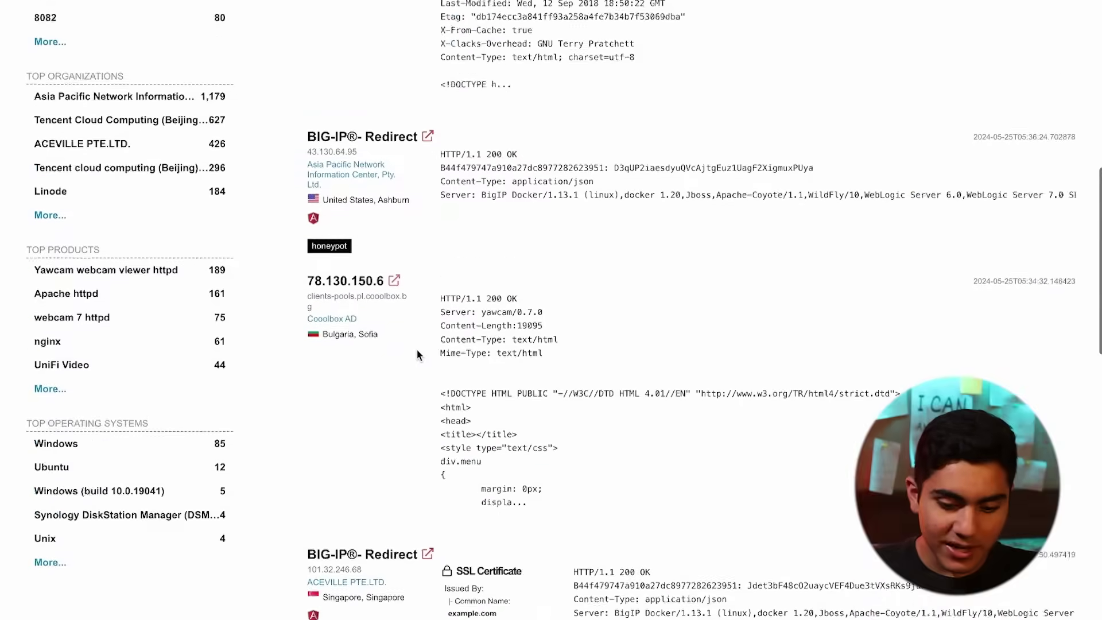
{"action": "scroll", "coordinate": [417, 349], "scroll_direction": "down", "scroll_amount": 2}
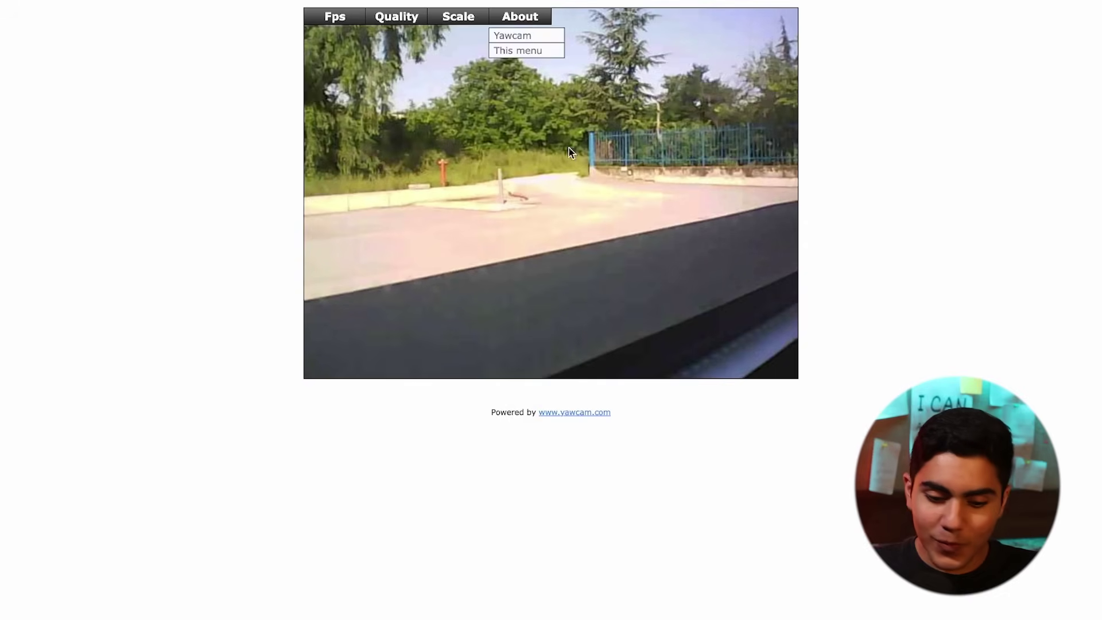
{"action": "left_click", "coordinate": [335, 17]}
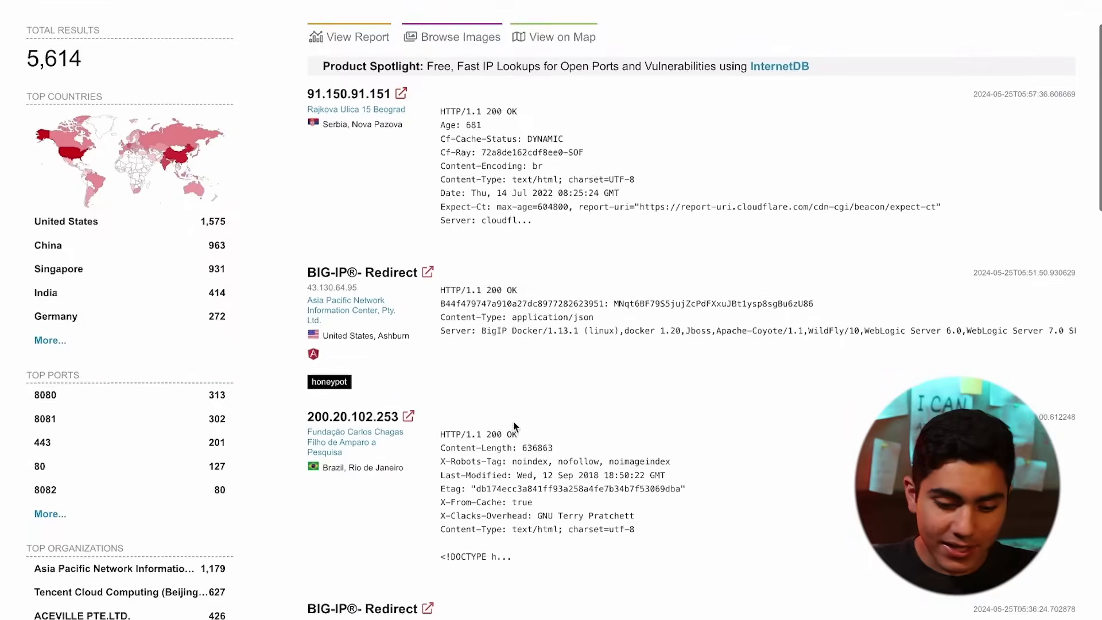
{"action": "scroll", "coordinate": [513, 421], "scroll_direction": "down", "scroll_amount": 5}
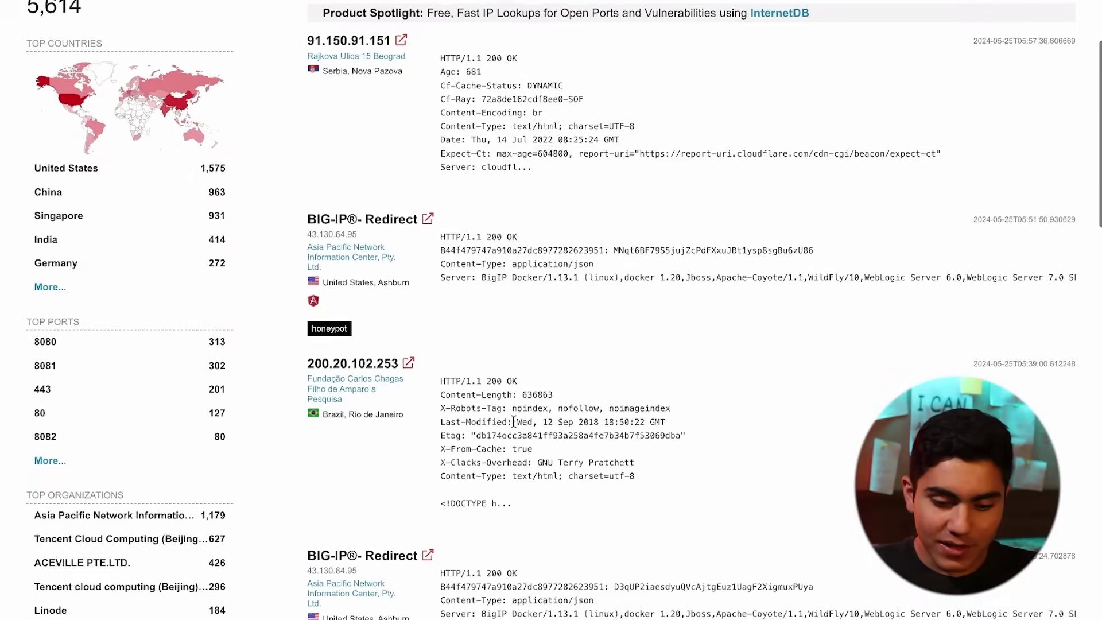
{"action": "scroll", "coordinate": [513, 421], "scroll_direction": "down", "scroll_amount": 5}
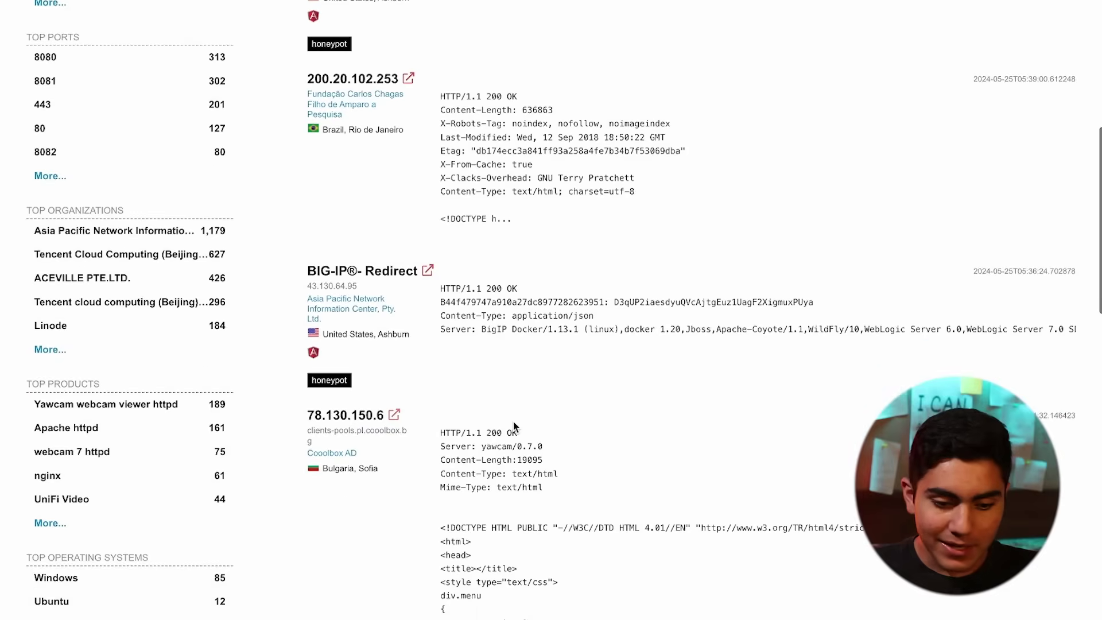
{"action": "scroll", "coordinate": [513, 421], "scroll_direction": "down", "scroll_amount": 5}
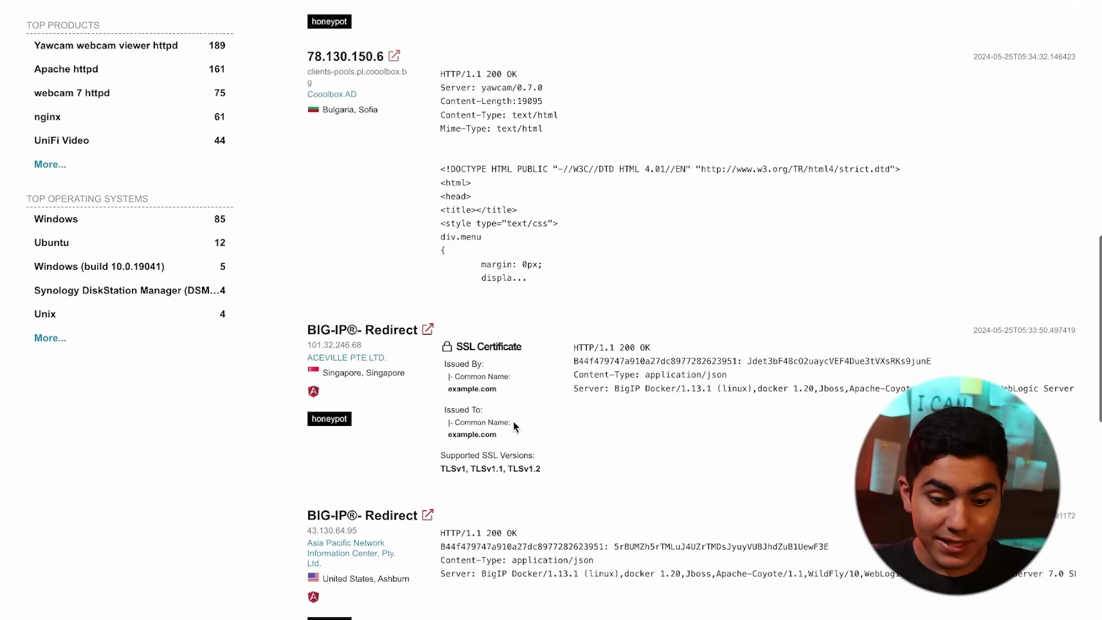
{"action": "scroll", "coordinate": [513, 425], "scroll_direction": "down", "scroll_amount": 5}
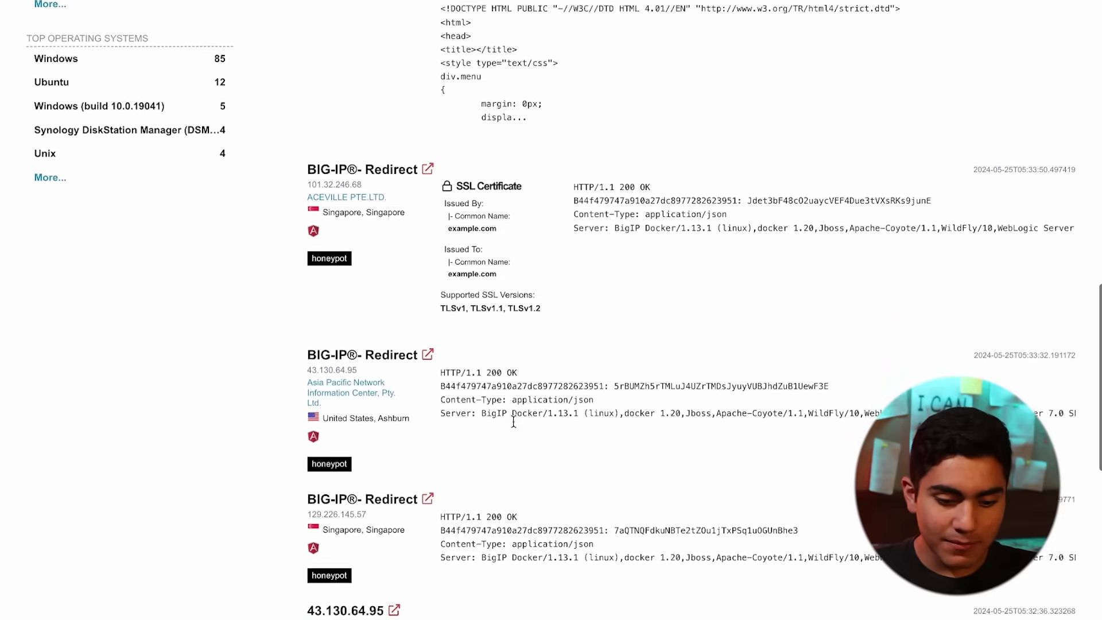
{"action": "scroll", "coordinate": [513, 425], "scroll_direction": "down", "scroll_amount": 2}
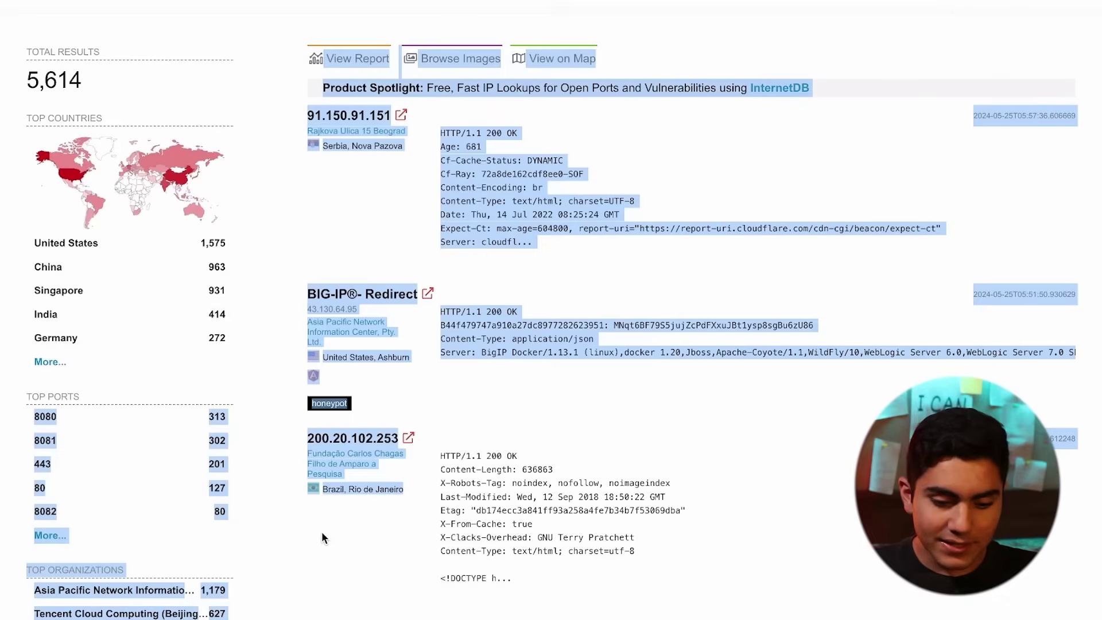
Step: Select the 'webcam' query in the search box and delete it, leaving the search empty
{"action": "scroll", "coordinate": [309, 542], "scroll_direction": "down", "scroll_amount": 1}
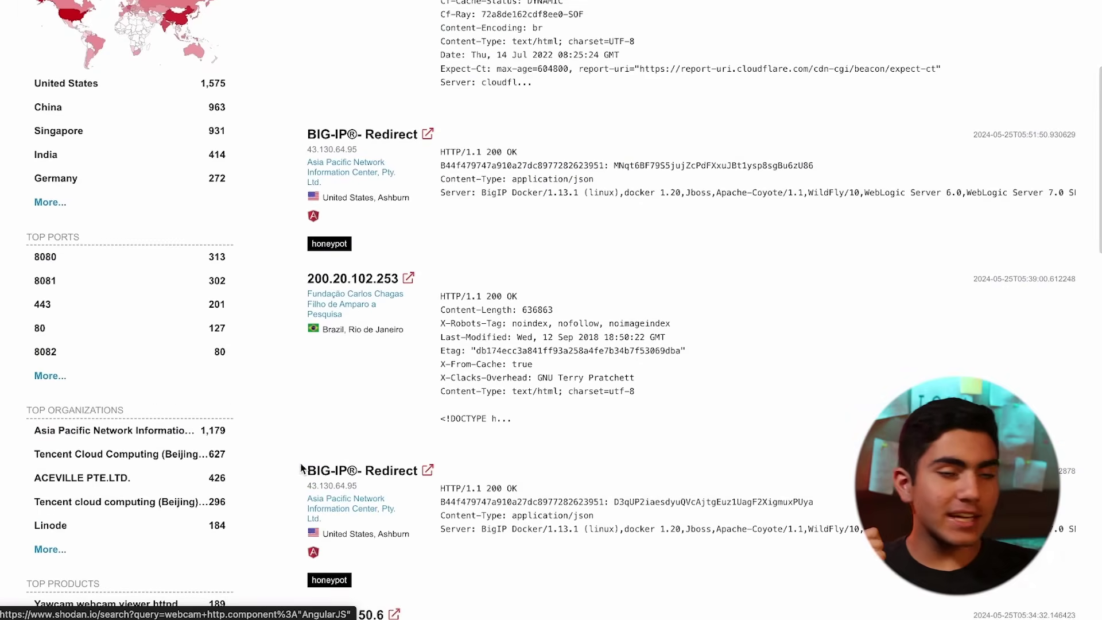
{"action": "scroll", "coordinate": [291, 436], "scroll_direction": "up", "scroll_amount": 3}
{"action": "scroll", "coordinate": [283, 428], "scroll_direction": "down", "scroll_amount": 1}
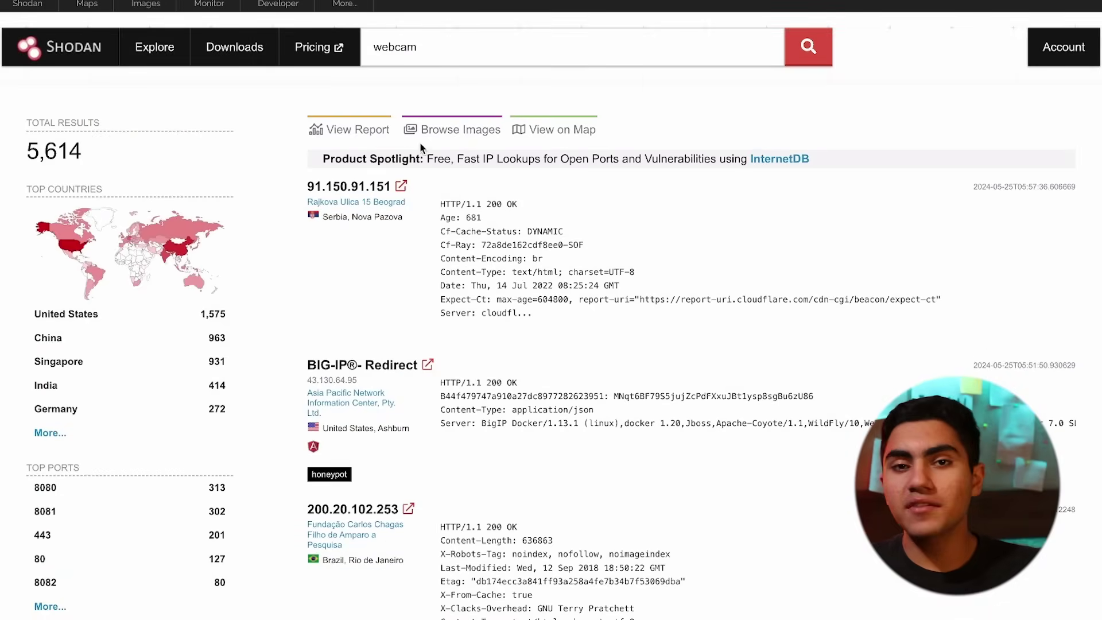
{"action": "double_click", "coordinate": [433, 59]}
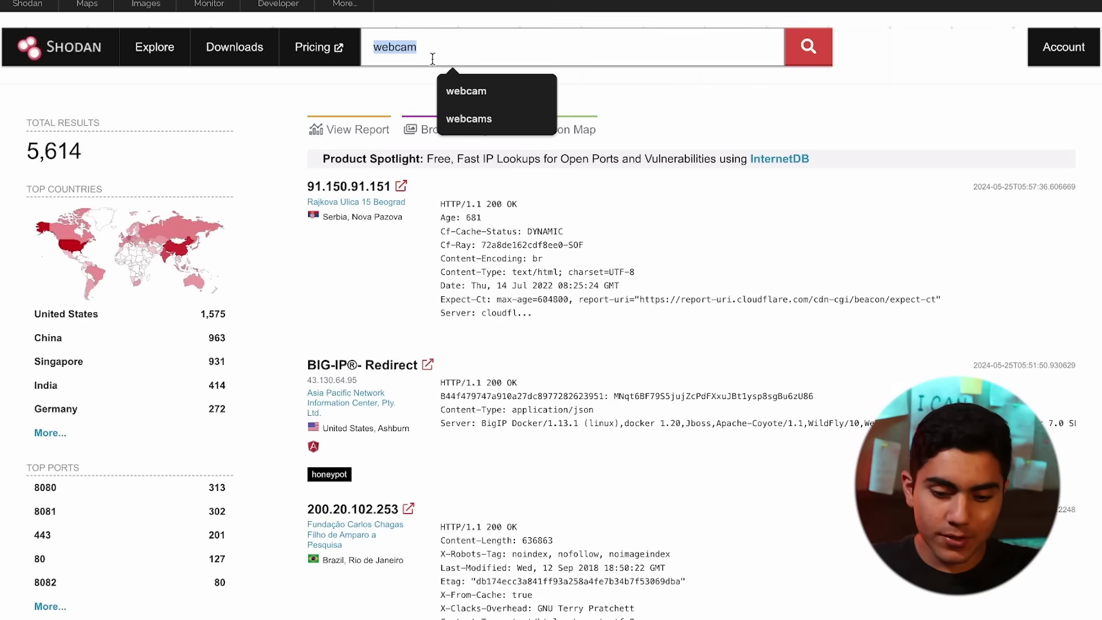
{"action": "key", "text": "BackSpace"}
{"action": "left_click", "coordinate": [424, 49]}
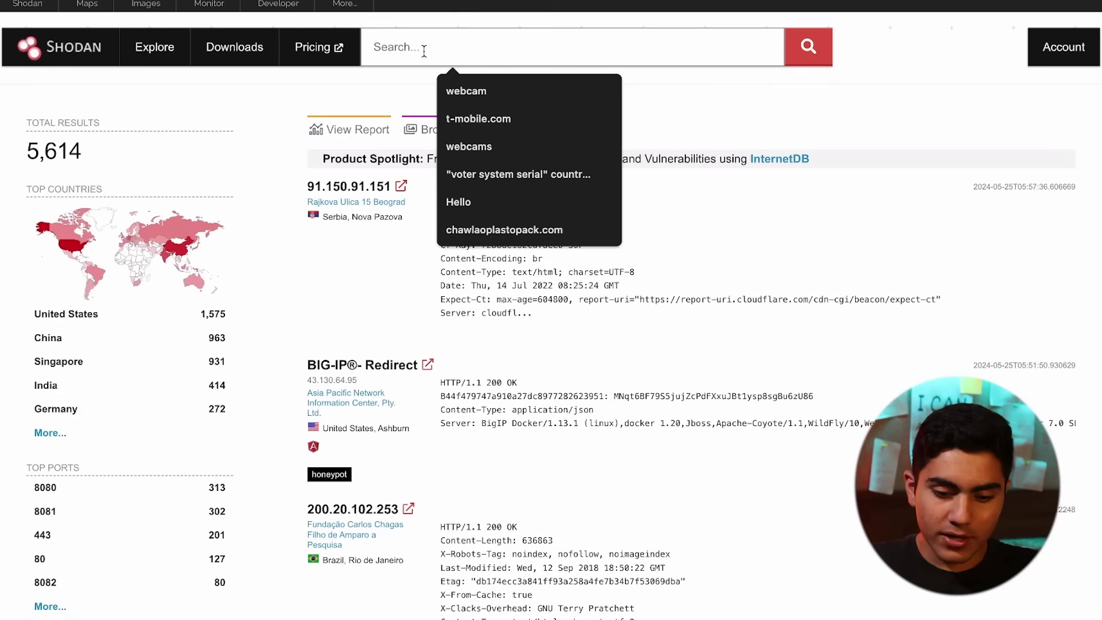
{"action": "type", "text": "or"}
{"action": "key", "text": "Down"}
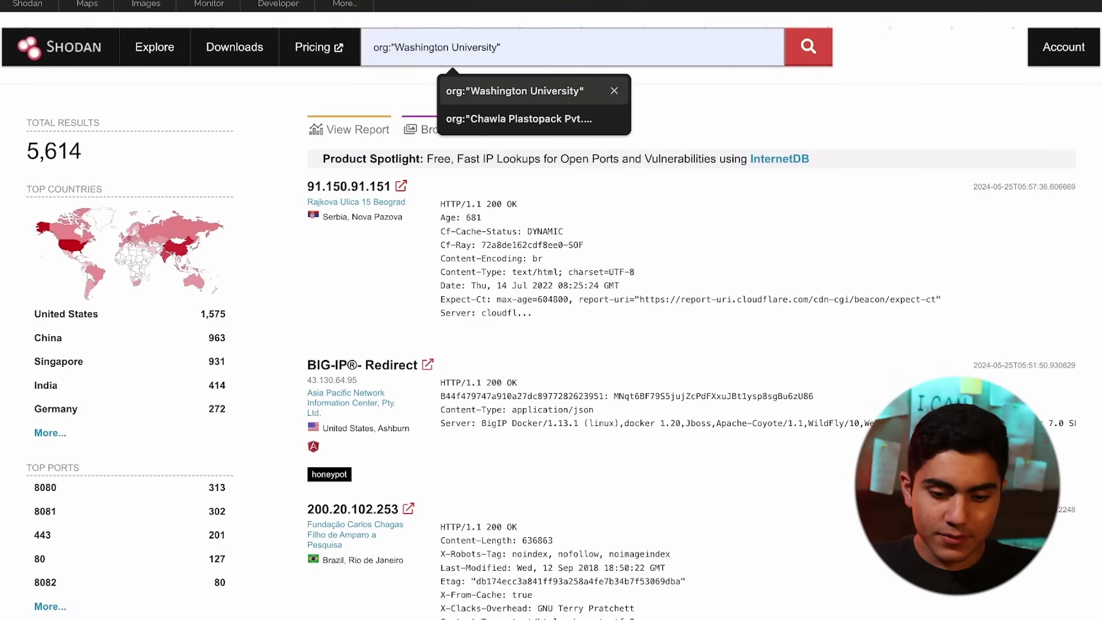
{"action": "key", "text": "Return"}
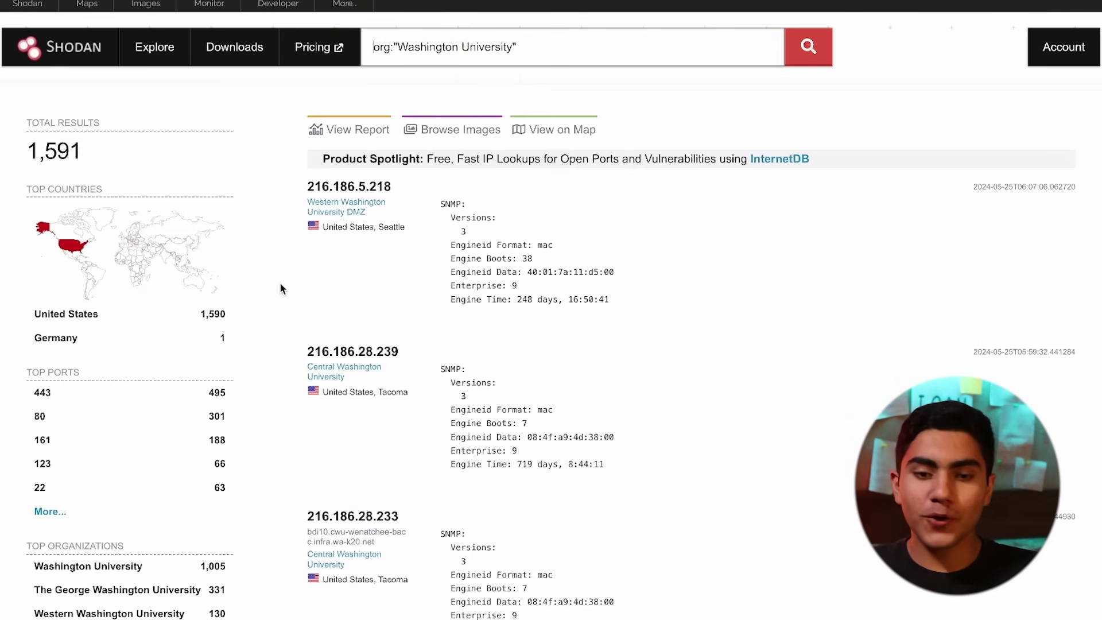
{"action": "scroll", "coordinate": [280, 284], "scroll_direction": "down", "scroll_amount": 1}
{"action": "left_click_drag", "start_coordinate": [357, 186], "coordinate": [293, 205]}
{"action": "left_click", "coordinate": [279, 216]}
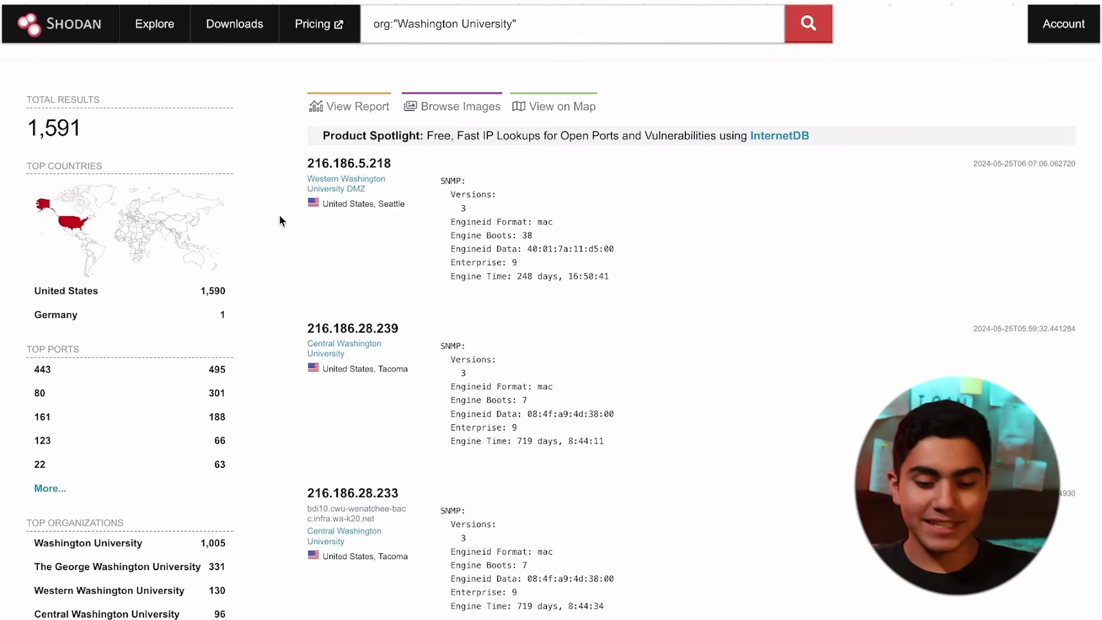
{"action": "left_click_drag", "start_coordinate": [383, 343], "coordinate": [304, 357]}
{"action": "left_click", "coordinate": [291, 425]}
{"action": "scroll", "coordinate": [293, 349], "scroll_direction": "down", "scroll_amount": 8}
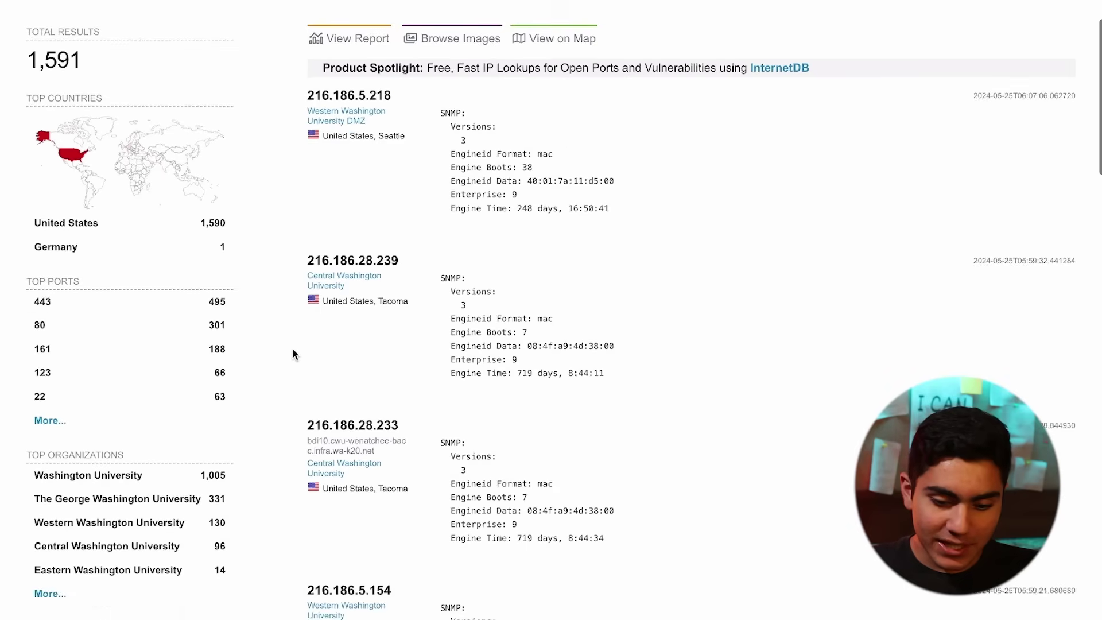
{"action": "left_click_drag", "start_coordinate": [308, 411], "coordinate": [325, 482]}
{"action": "left_click", "coordinate": [305, 504]}
{"action": "scroll", "coordinate": [304, 504], "scroll_direction": "down", "scroll_amount": 6}
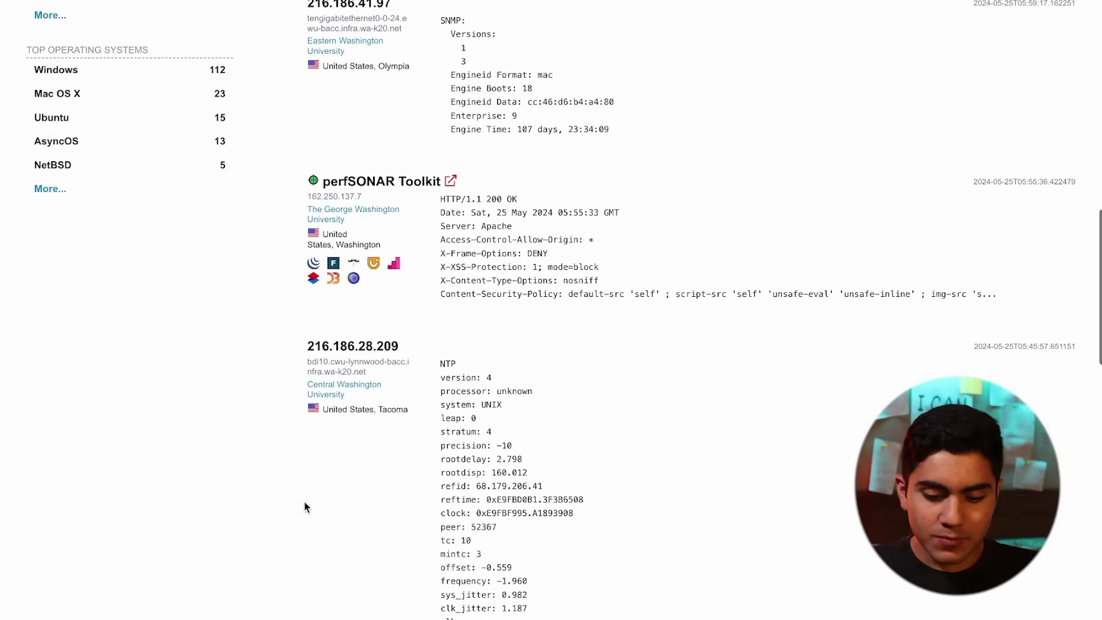
{"action": "scroll", "coordinate": [271, 430], "scroll_direction": "down", "scroll_amount": 1}
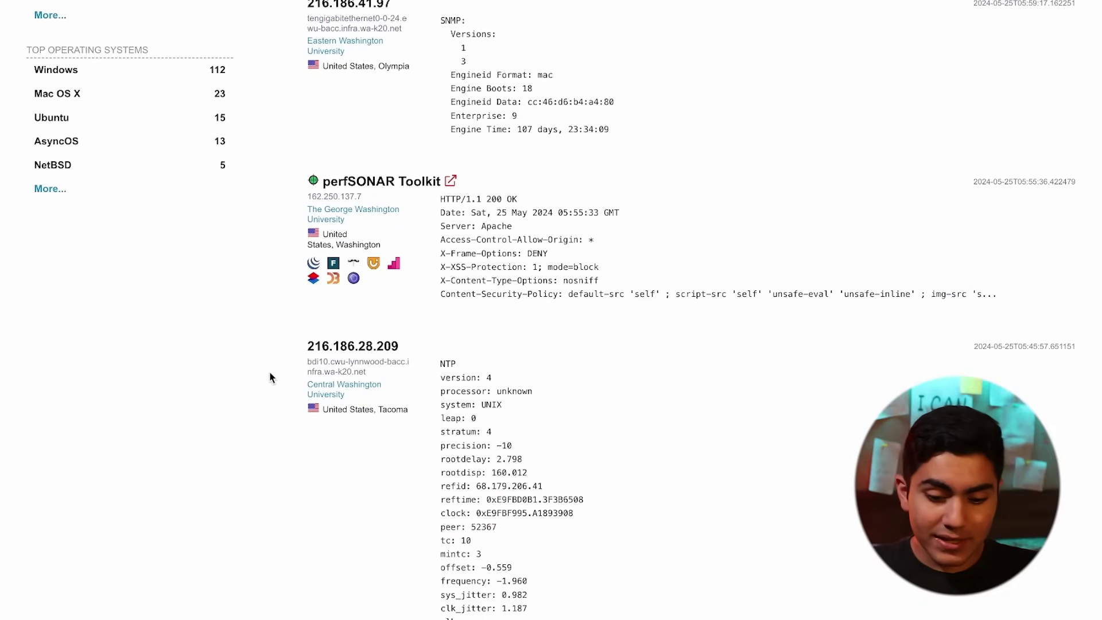
{"action": "scroll", "coordinate": [271, 377], "scroll_direction": "up", "scroll_amount": 1}
{"action": "scroll", "coordinate": [272, 377], "scroll_direction": "down", "scroll_amount": 9}
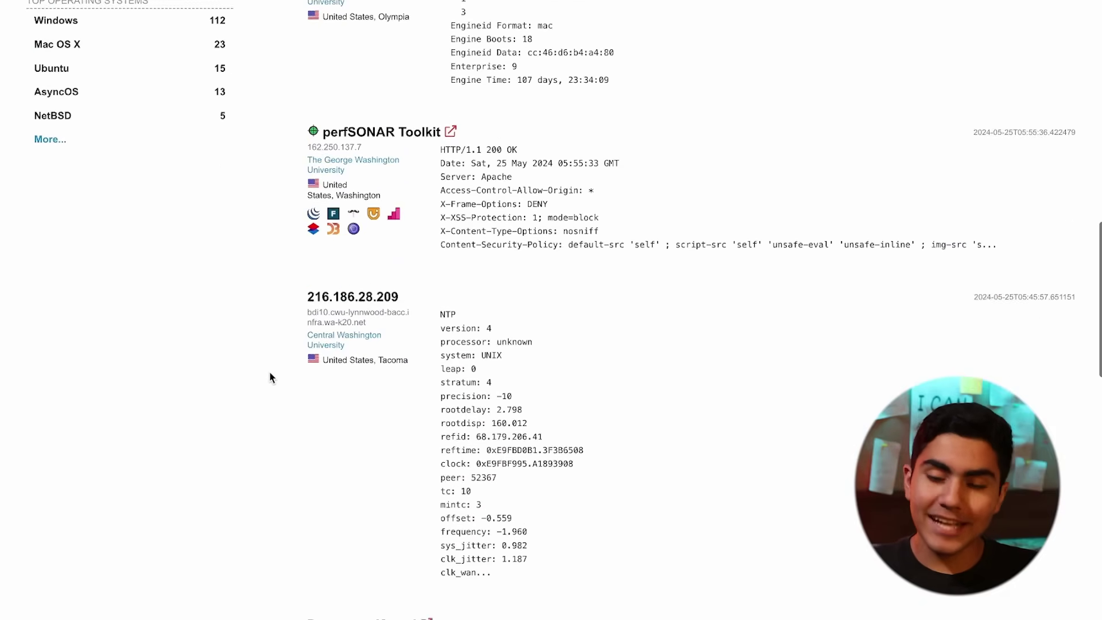
{"action": "scroll", "coordinate": [271, 377], "scroll_direction": "down", "scroll_amount": 5}
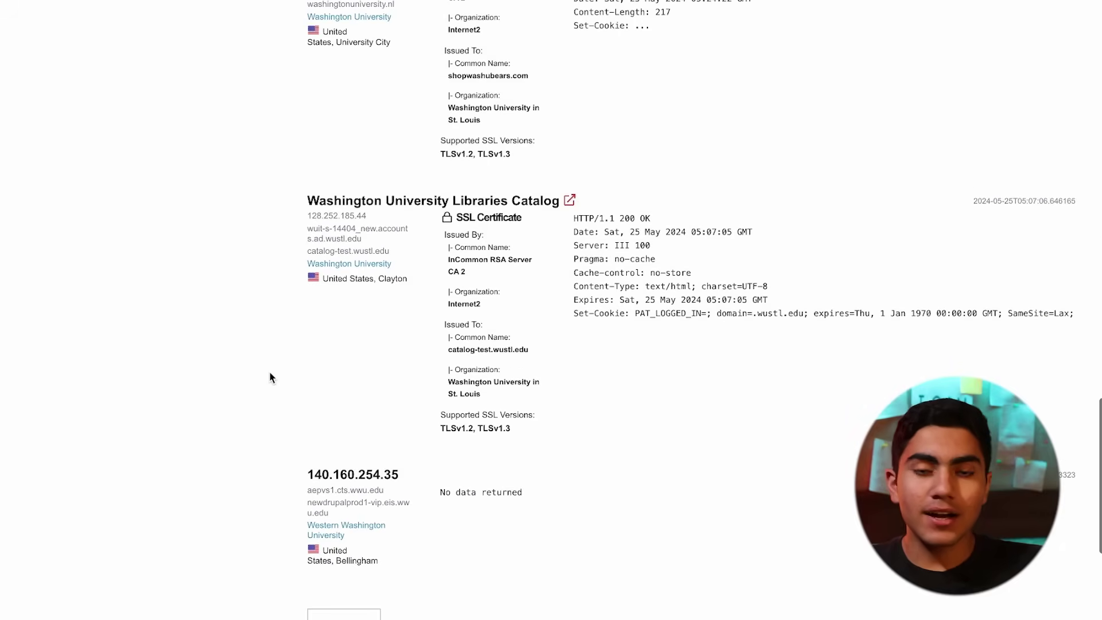
{"action": "scroll", "coordinate": [272, 377], "scroll_direction": "up", "scroll_amount": 20}
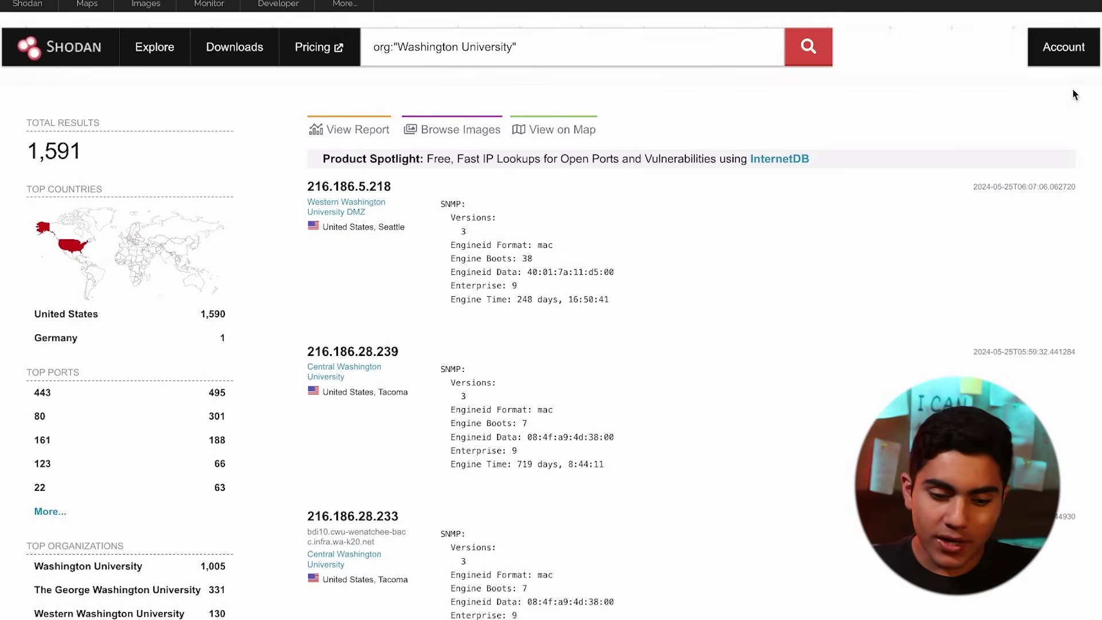
{"action": "left_click", "coordinate": [1066, 51]}
{"action": "key", "text": "ctrl+a"}
{"action": "left_click", "coordinate": [445, 338]}
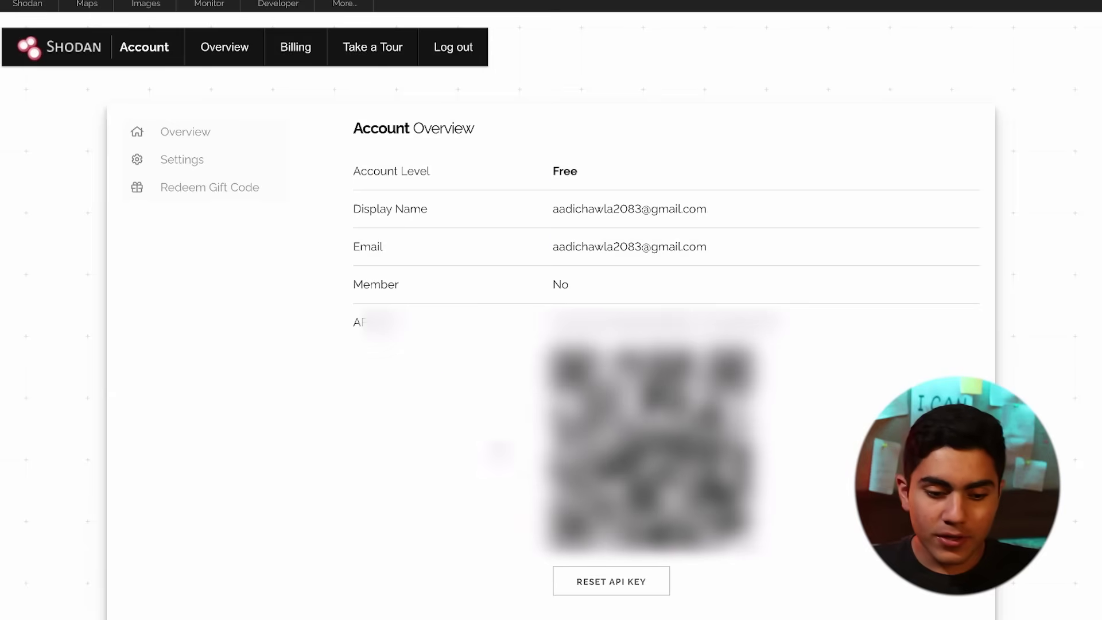
{"action": "scroll", "coordinate": [472, 501], "scroll_direction": "down", "scroll_amount": 2}
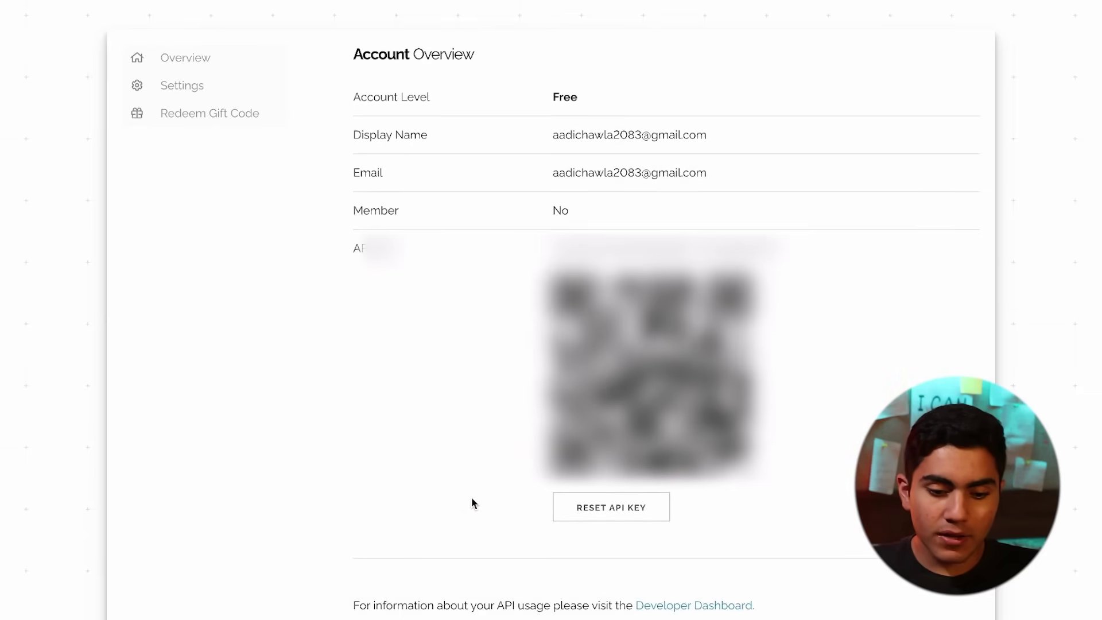
{"action": "scroll", "coordinate": [517, 526], "scroll_direction": "down", "scroll_amount": 3}
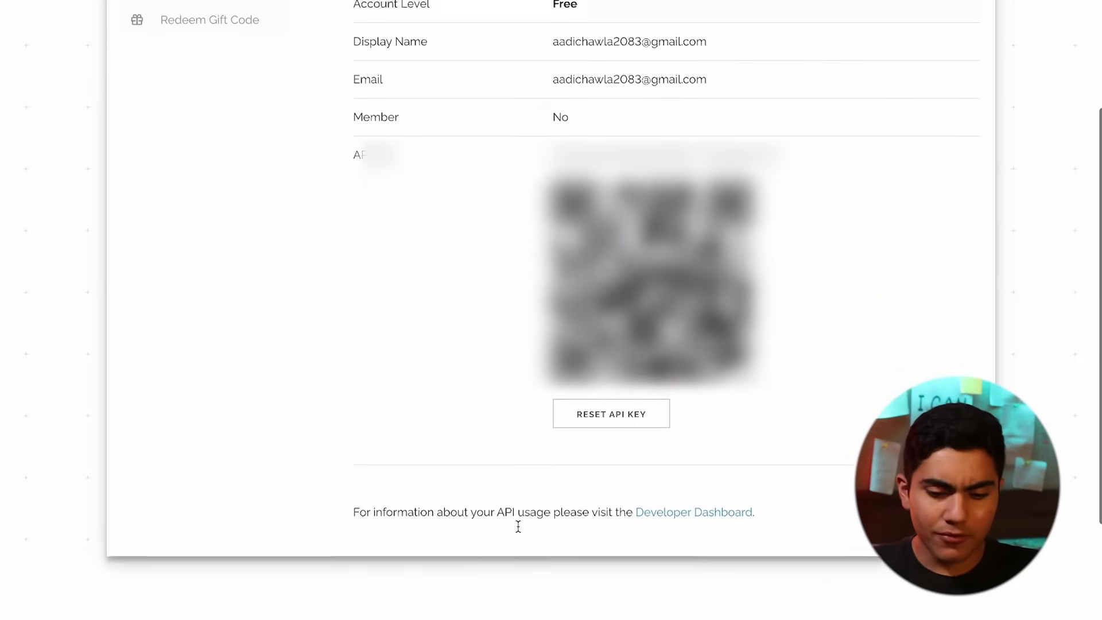
{"action": "scroll", "coordinate": [518, 525], "scroll_direction": "up", "scroll_amount": 1}
{"action": "scroll", "coordinate": [517, 525], "scroll_direction": "up", "scroll_amount": 3}
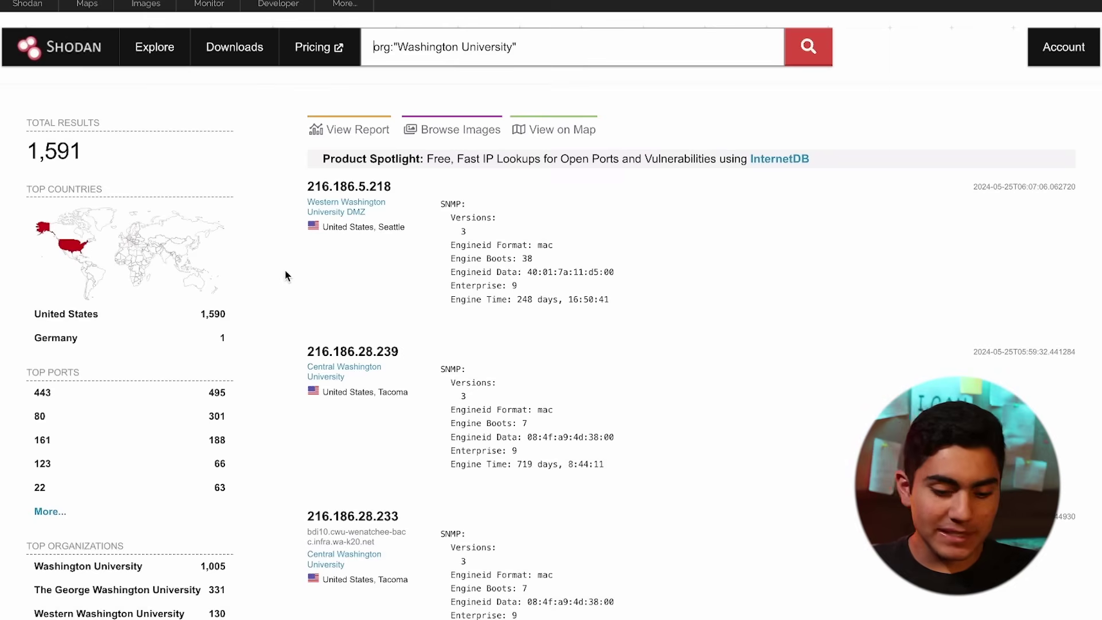
{"action": "scroll", "coordinate": [286, 275], "scroll_direction": "down", "scroll_amount": 9}
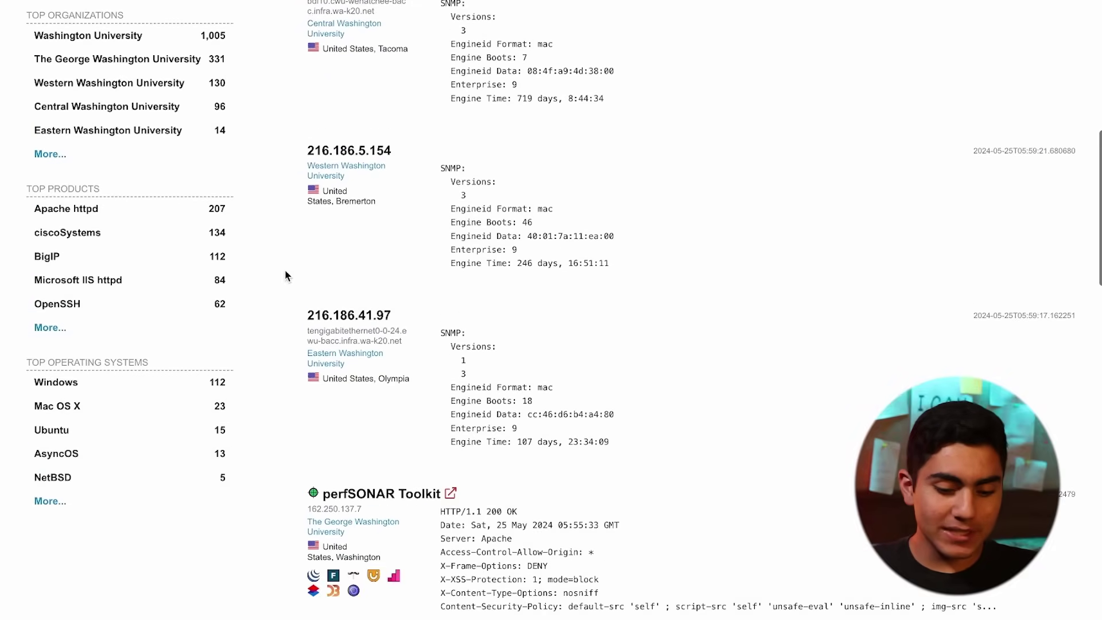
{"action": "scroll", "coordinate": [285, 275], "scroll_direction": "down", "scroll_amount": 4}
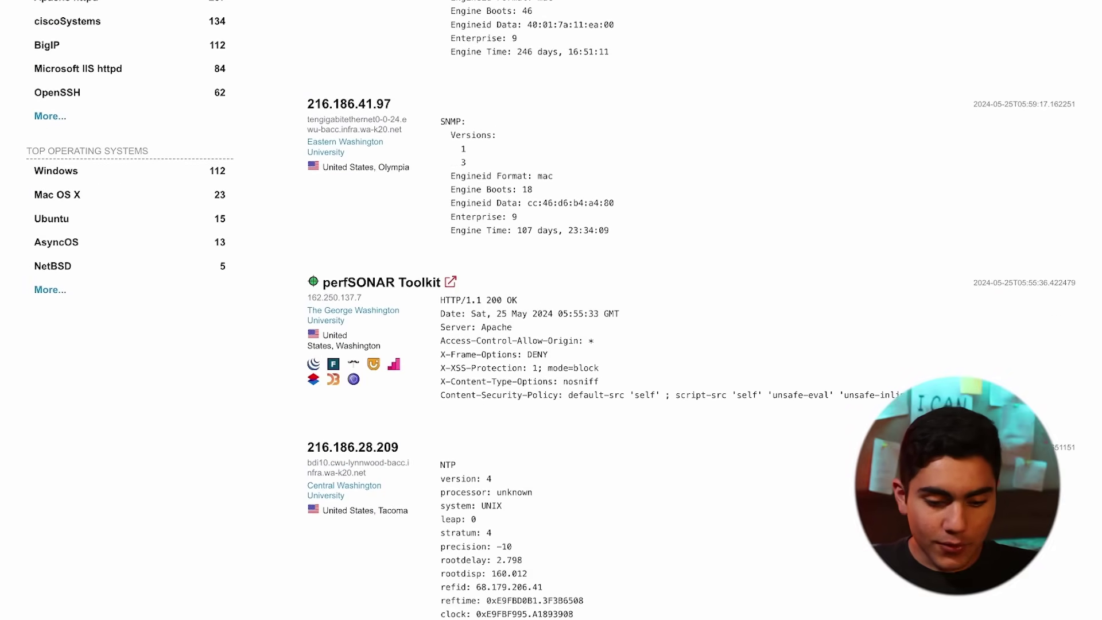
{"action": "scroll", "coordinate": [279, 215], "scroll_direction": "down", "scroll_amount": 7}
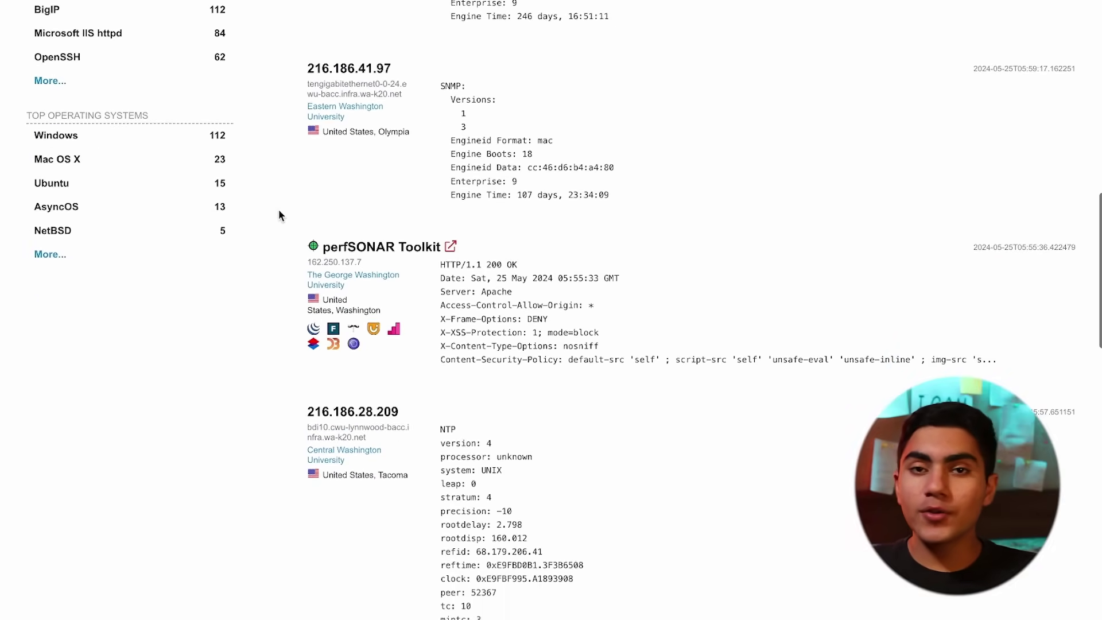
{"action": "scroll", "coordinate": [279, 215], "scroll_direction": "down", "scroll_amount": 3}
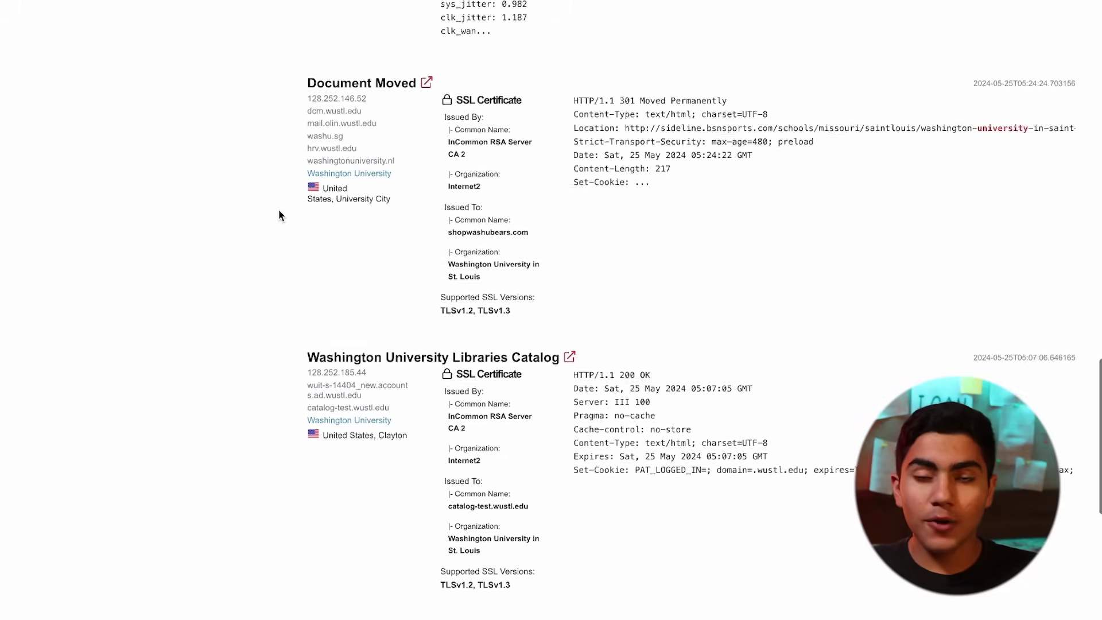
{"action": "scroll", "coordinate": [280, 302], "scroll_direction": "down", "scroll_amount": 5}
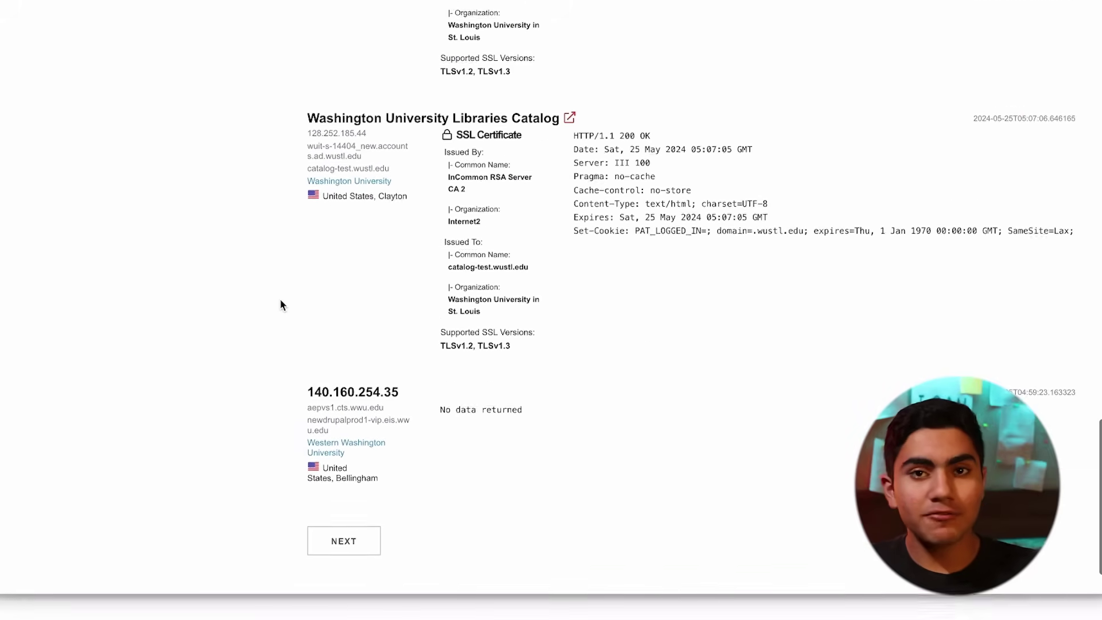
{"action": "scroll", "coordinate": [281, 304], "scroll_direction": "up", "scroll_amount": 10}
{"action": "scroll", "coordinate": [281, 304], "scroll_direction": "up", "scroll_amount": 9}
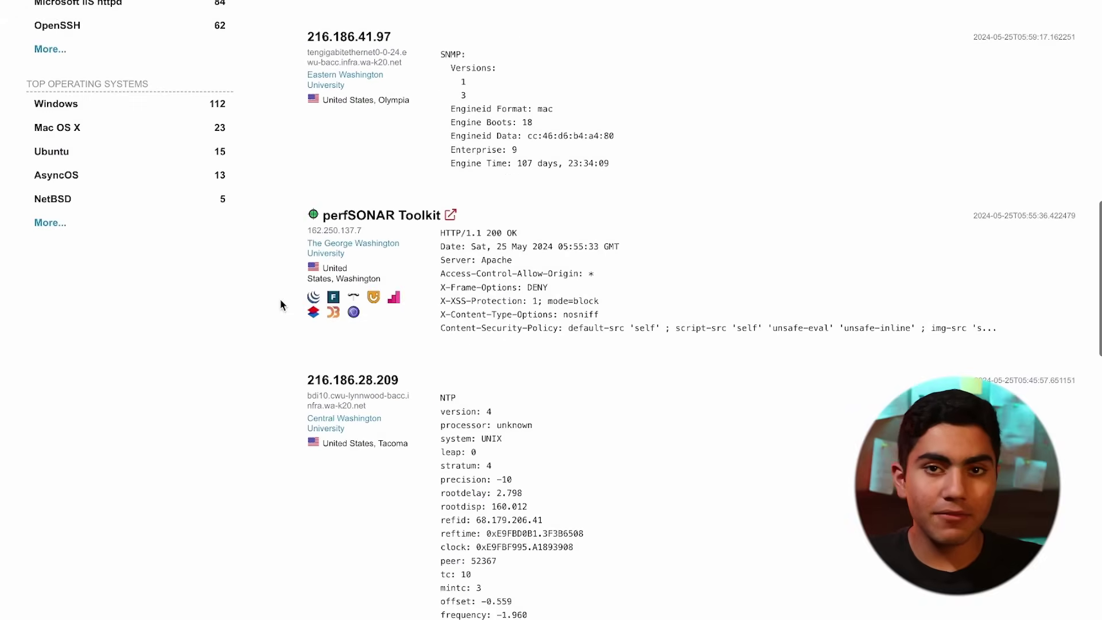
{"action": "scroll", "coordinate": [280, 304], "scroll_direction": "up", "scroll_amount": 9}
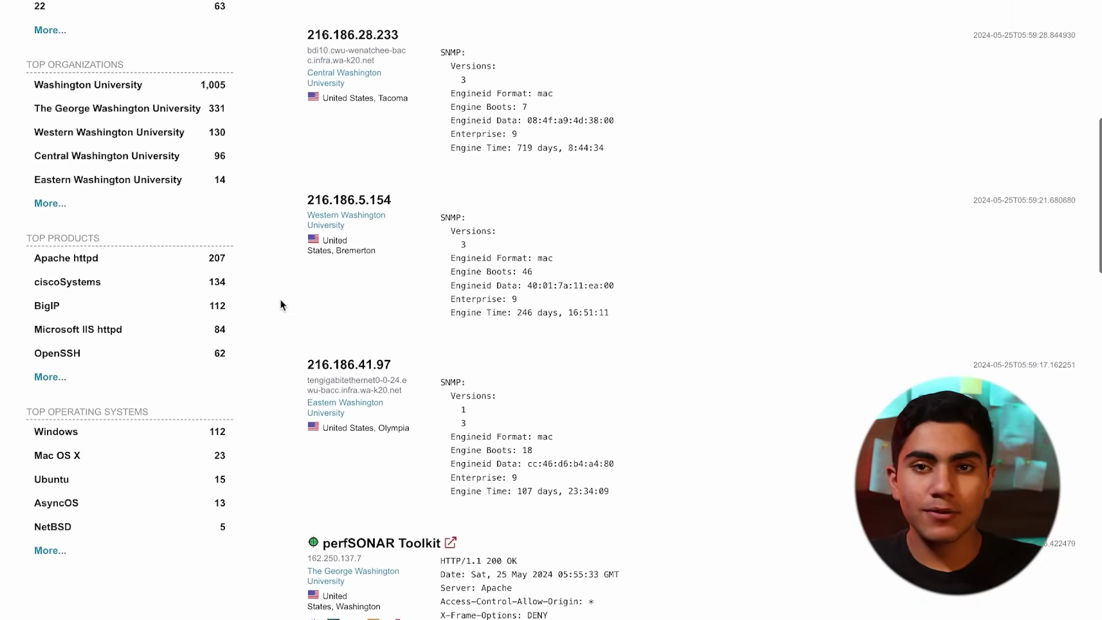
{"action": "scroll", "coordinate": [280, 304], "scroll_direction": "up", "scroll_amount": 1}
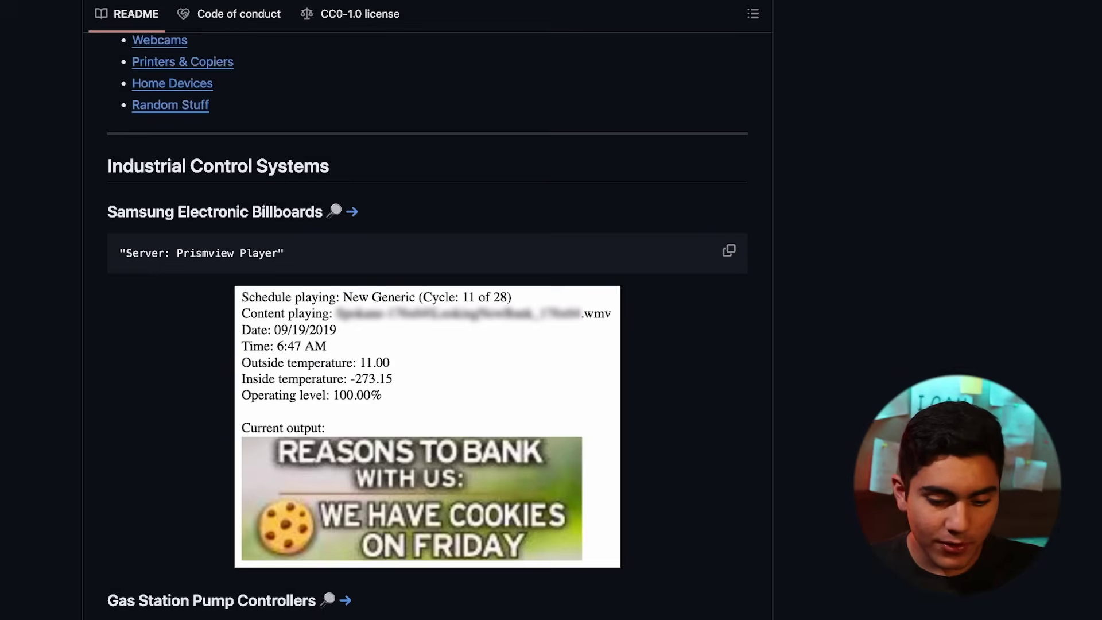
{"action": "scroll", "coordinate": [322, 472], "scroll_direction": "down", "scroll_amount": 10}
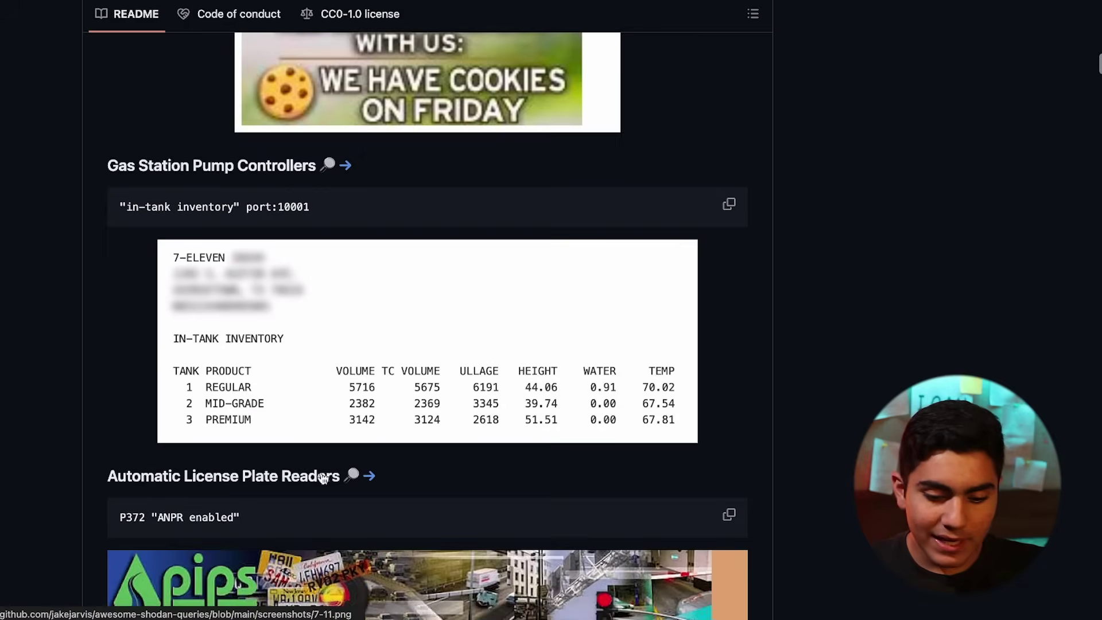
Step: Scroll the README to Voting Machines and select the query "voter system serial" country:US
{"action": "scroll", "coordinate": [321, 472], "scroll_direction": "down", "scroll_amount": 8}
{"action": "scroll", "coordinate": [321, 471], "scroll_direction": "down", "scroll_amount": 2}
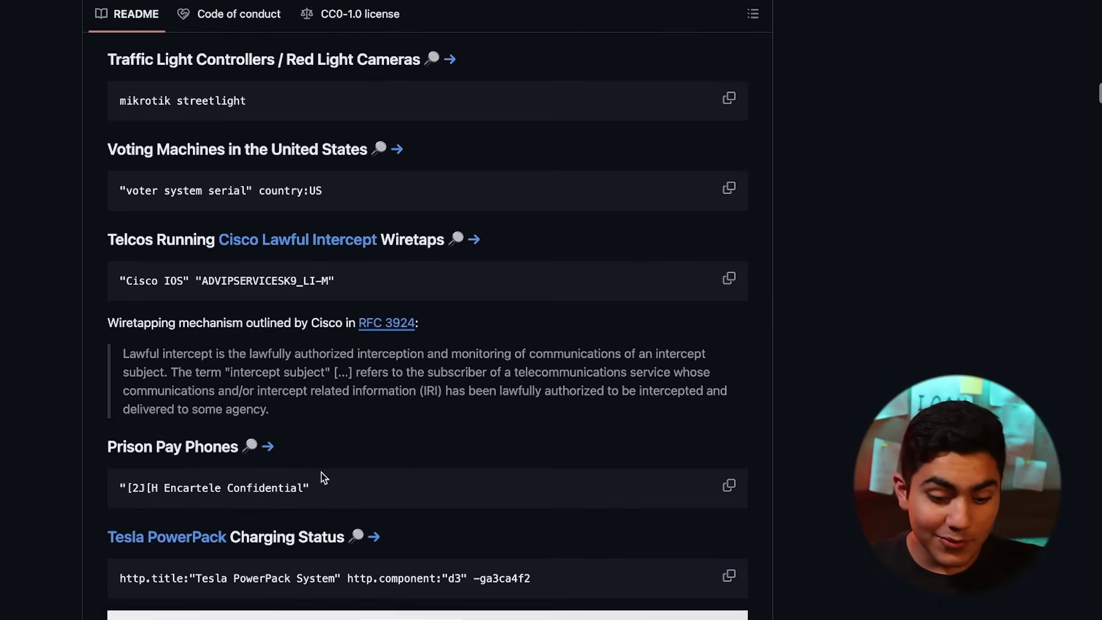
{"action": "left_click_drag", "start_coordinate": [119, 190], "coordinate": [322, 204]}
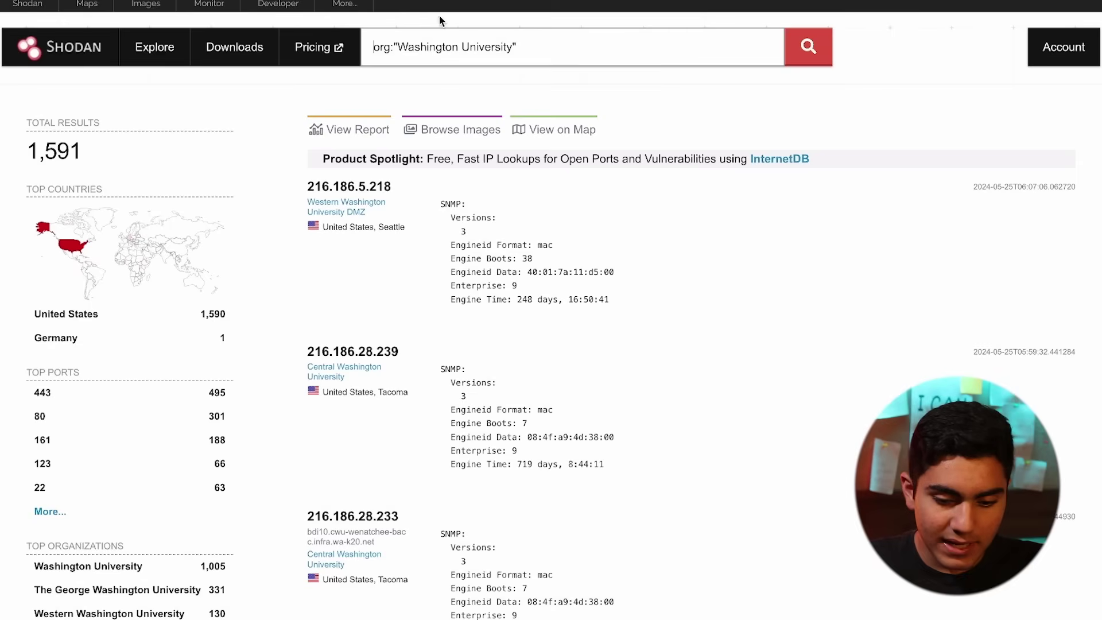
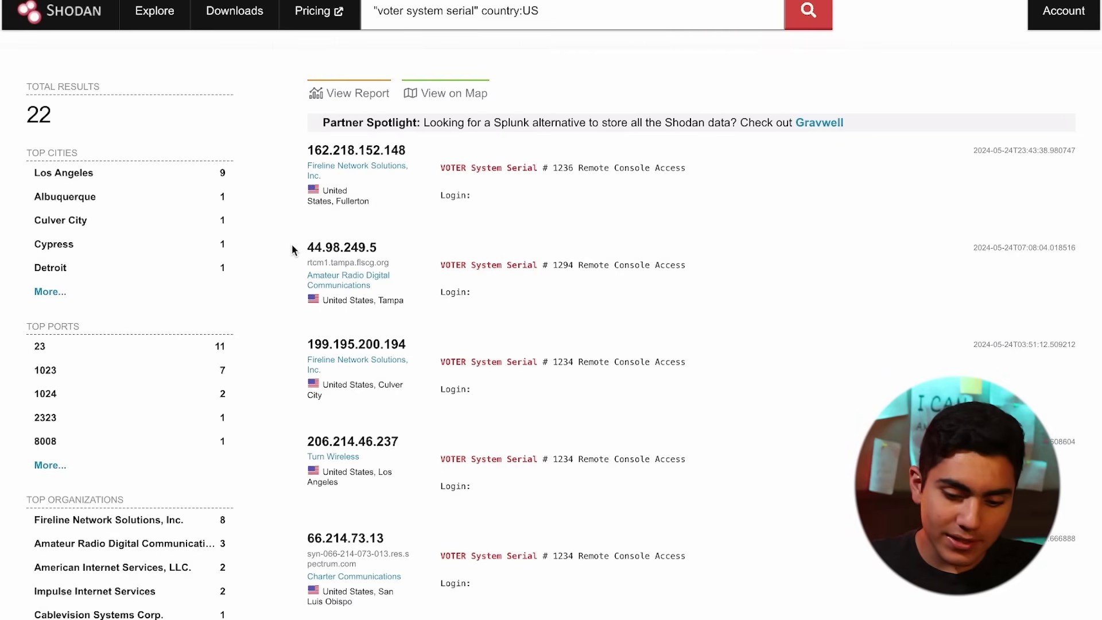
Step: Scroll up and down through the Shodan search results for exposed voting-system devices
{"action": "scroll", "coordinate": [292, 249], "scroll_direction": "down", "scroll_amount": 3}
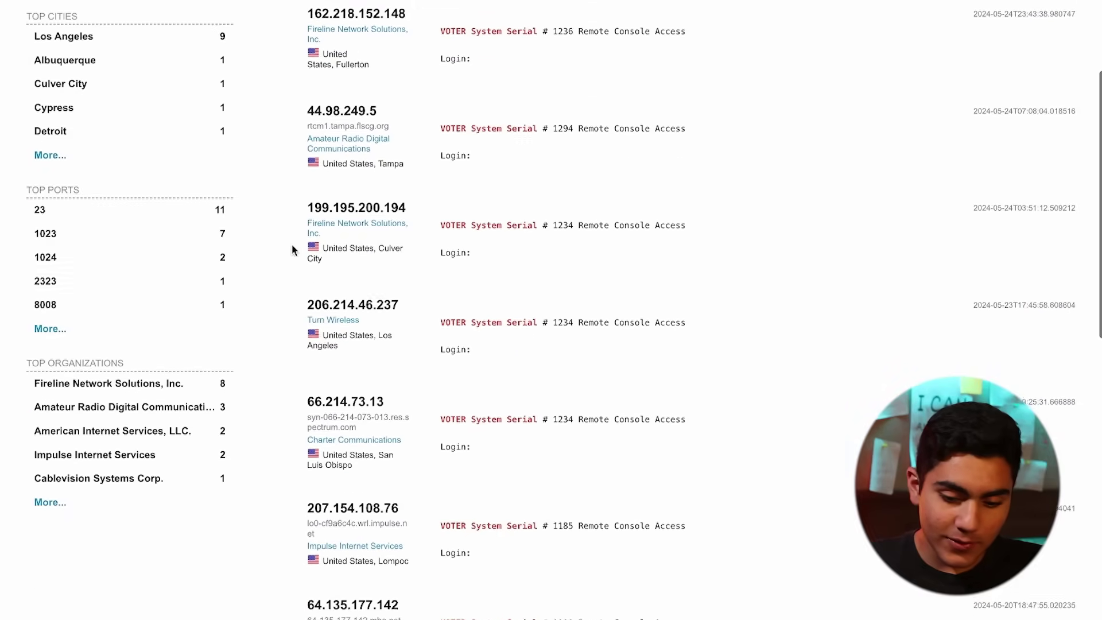
{"action": "scroll", "coordinate": [292, 245], "scroll_direction": "down", "scroll_amount": 2}
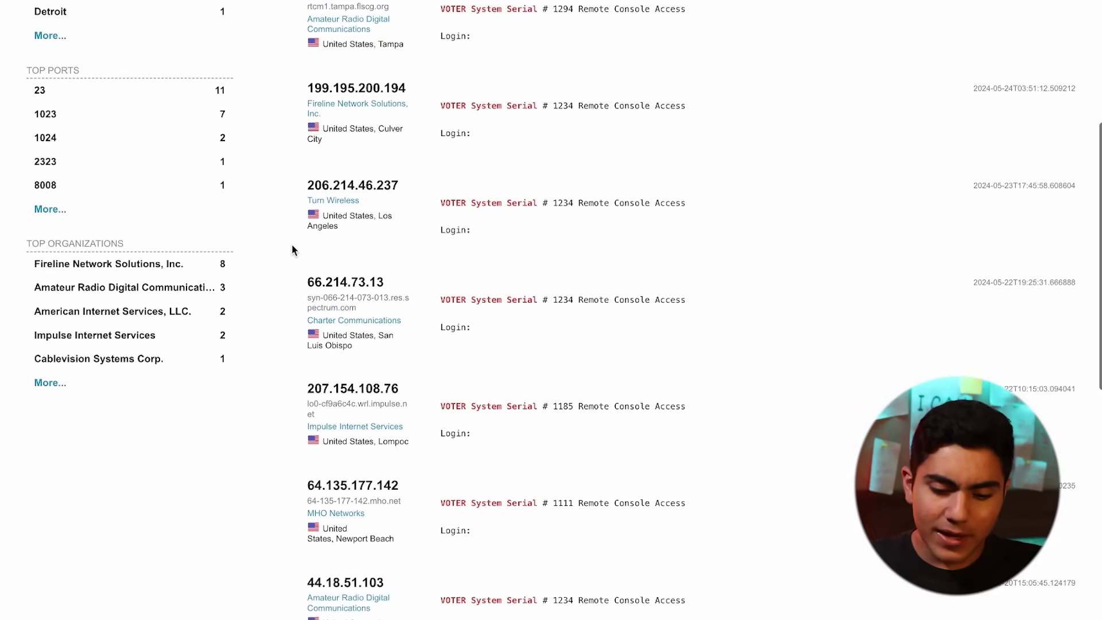
{"action": "scroll", "coordinate": [292, 249], "scroll_direction": "down", "scroll_amount": 4}
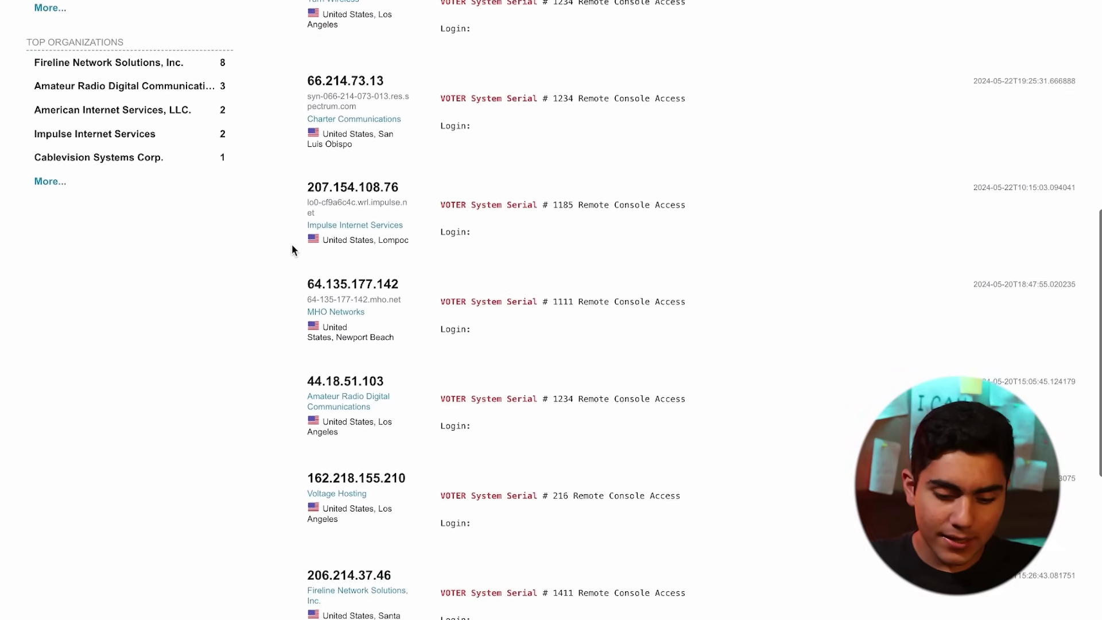
{"action": "scroll", "coordinate": [292, 250], "scroll_direction": "down", "scroll_amount": 1}
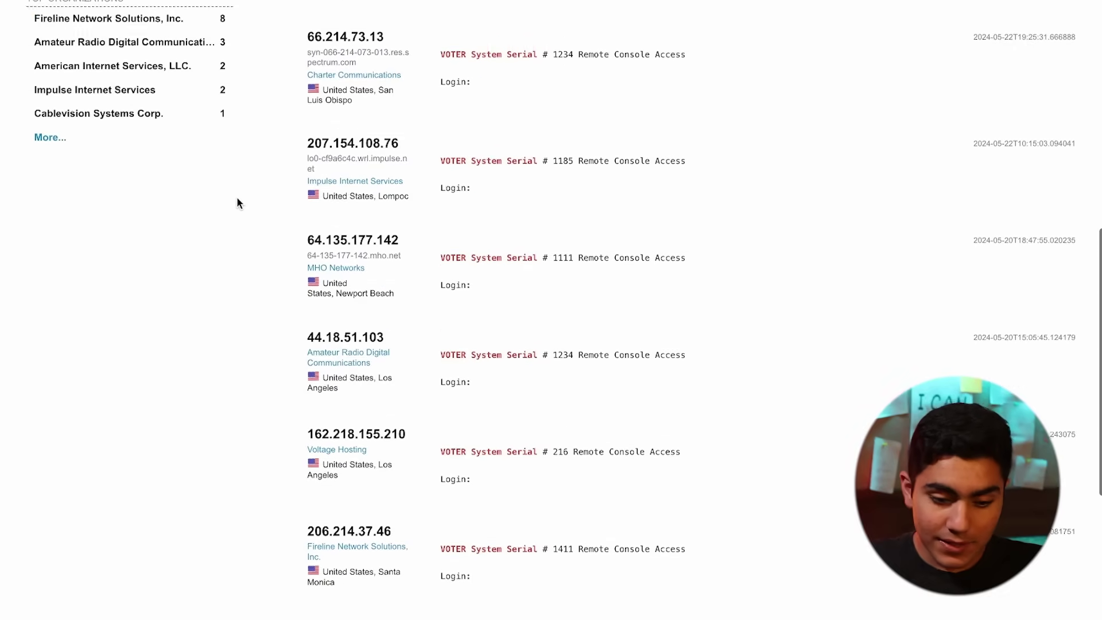
{"action": "scroll", "coordinate": [237, 202], "scroll_direction": "up", "scroll_amount": 1}
{"action": "scroll", "coordinate": [237, 202], "scroll_direction": "up", "scroll_amount": 6}
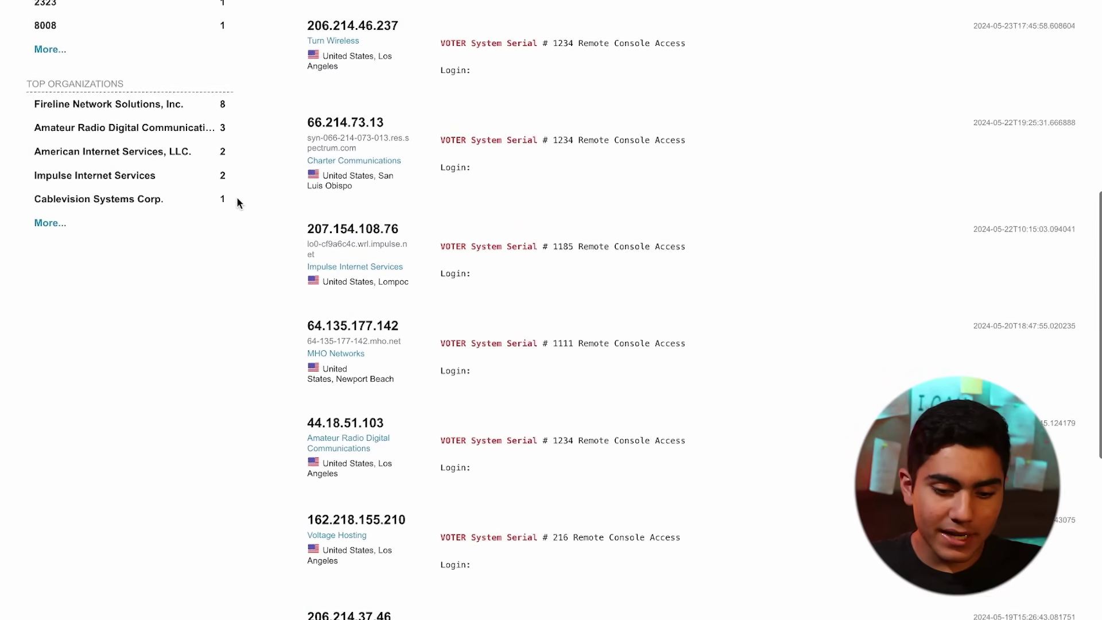
{"action": "scroll", "coordinate": [237, 202], "scroll_direction": "down", "scroll_amount": 6}
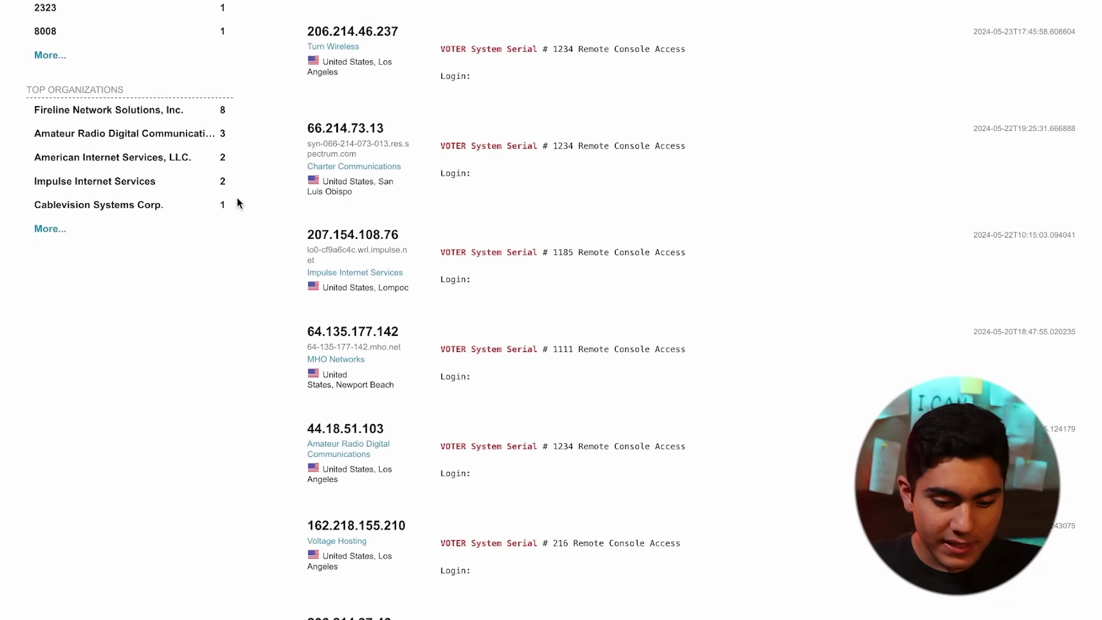
Step: Return to the GitHub Shodan queries README and scroll to the Tesla PowerPack Charging Status query
{"action": "key", "text": "ctrl+shift+Tab"}
{"action": "scroll", "coordinate": [236, 195], "scroll_direction": "down", "scroll_amount": 2}
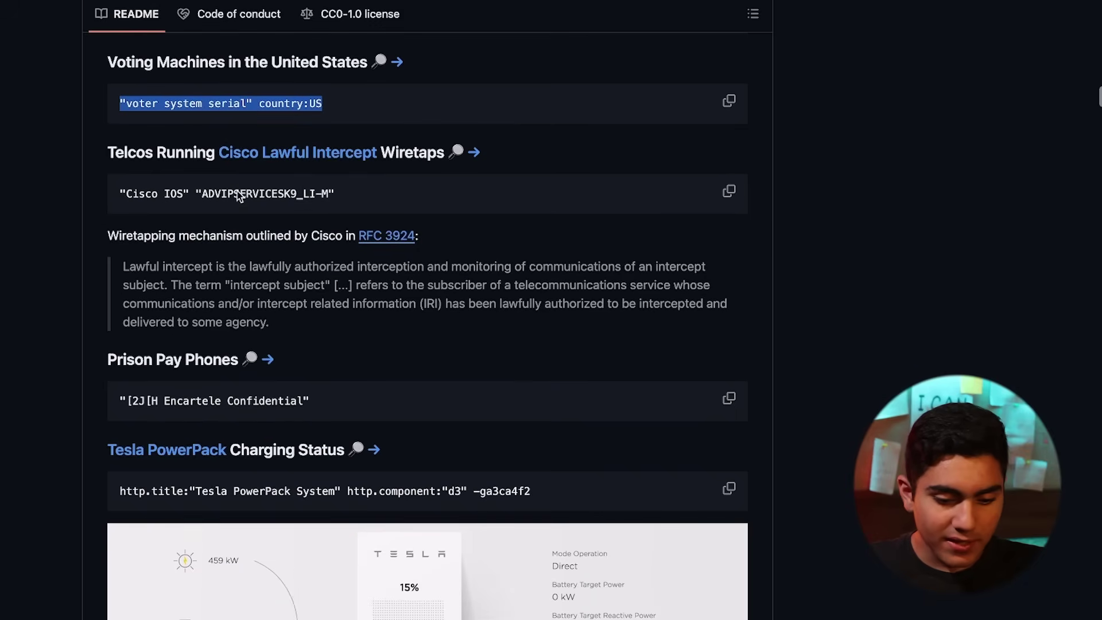
{"action": "scroll", "coordinate": [35, 313], "scroll_direction": "down", "scroll_amount": 6}
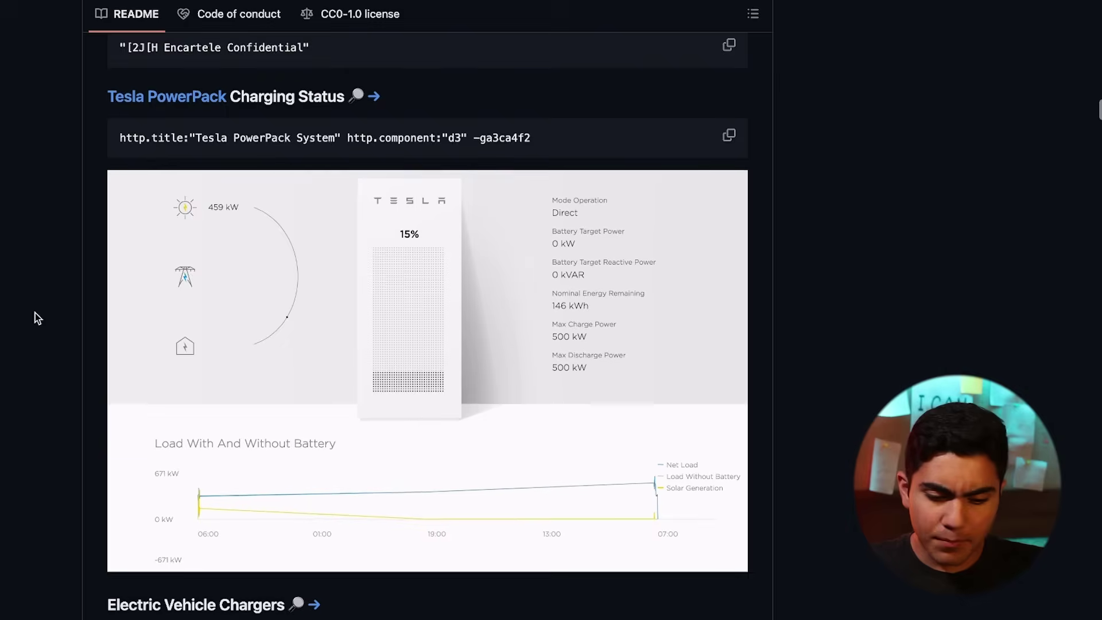
{"action": "scroll", "coordinate": [36, 316], "scroll_direction": "up", "scroll_amount": 1}
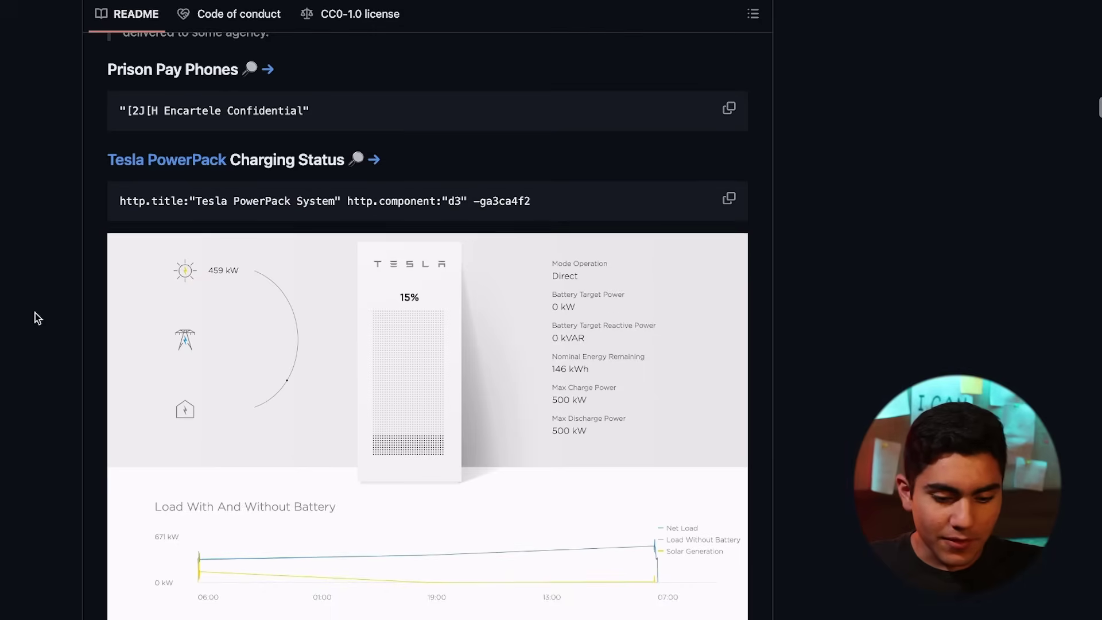
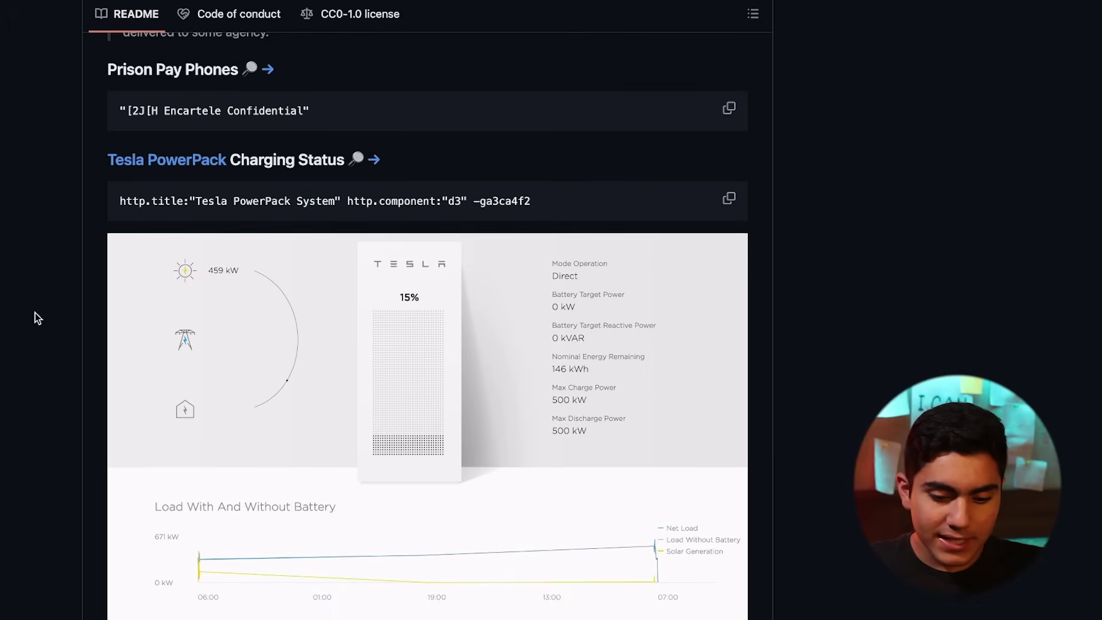
Step: Copy the README's Maritime Satellites query, "Cobham SATCOM" OR ("Sailor" "VSAT")
{"action": "scroll", "coordinate": [35, 312], "scroll_direction": "down", "scroll_amount": 10}
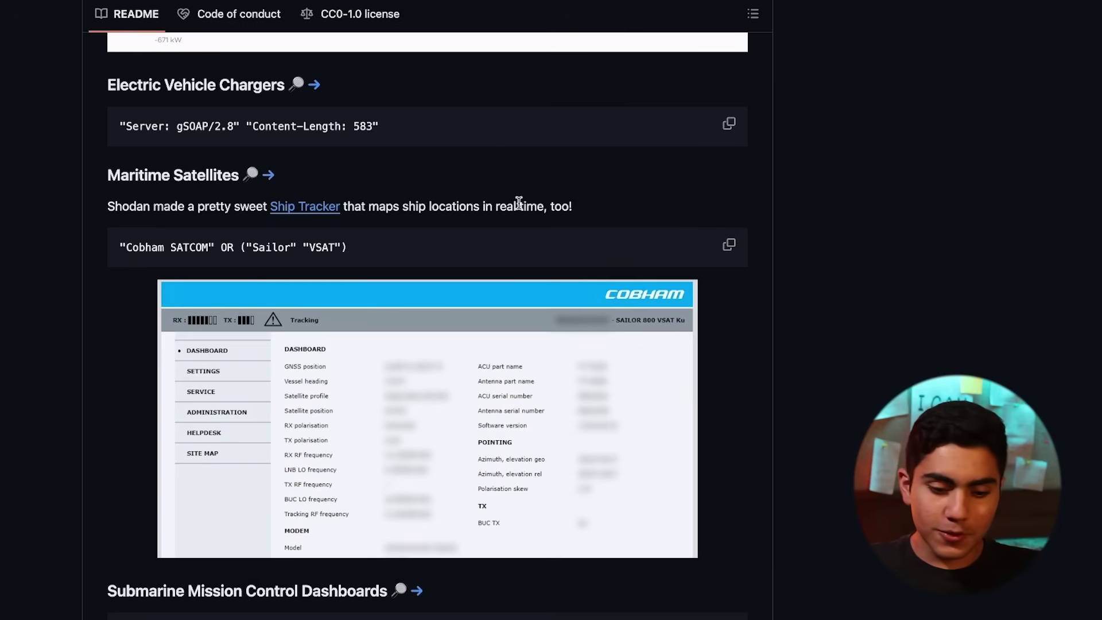
{"action": "scroll", "coordinate": [730, 218], "scroll_direction": "down", "scroll_amount": 1}
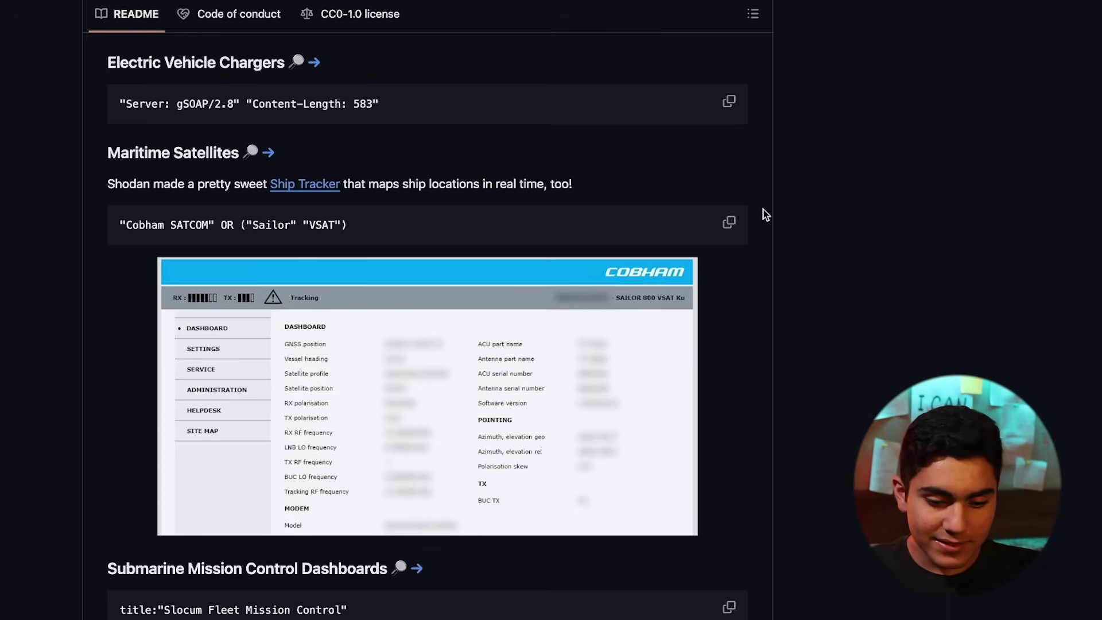
{"action": "left_click", "coordinate": [731, 222]}
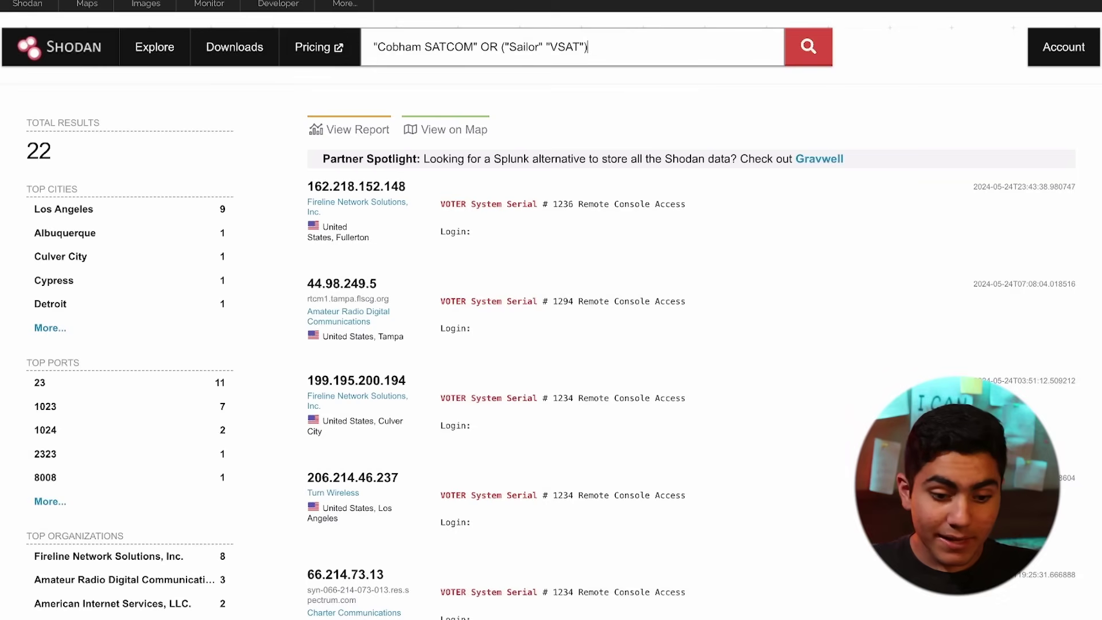
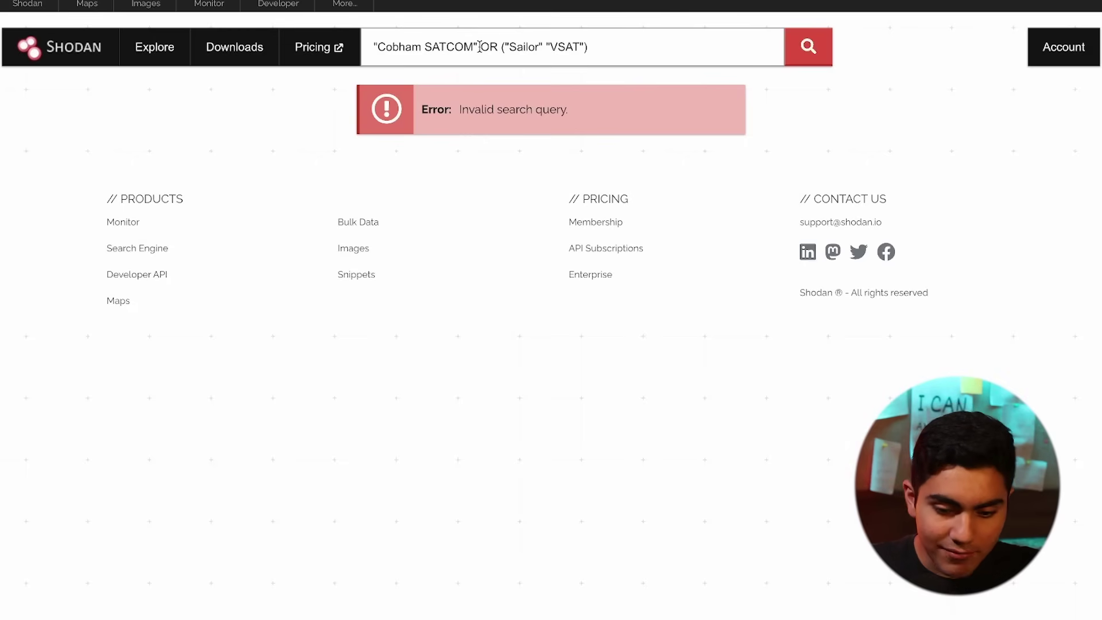
Step: Trim '"Cobham SATCOM" OR ' from the query and search ("Sailor" "VSAT"), returning 2 Norwegian hosts
{"action": "left_click", "coordinate": [479, 46]}
{"action": "left_click", "coordinate": [503, 46]}
{"action": "key", "text": "Delete"}
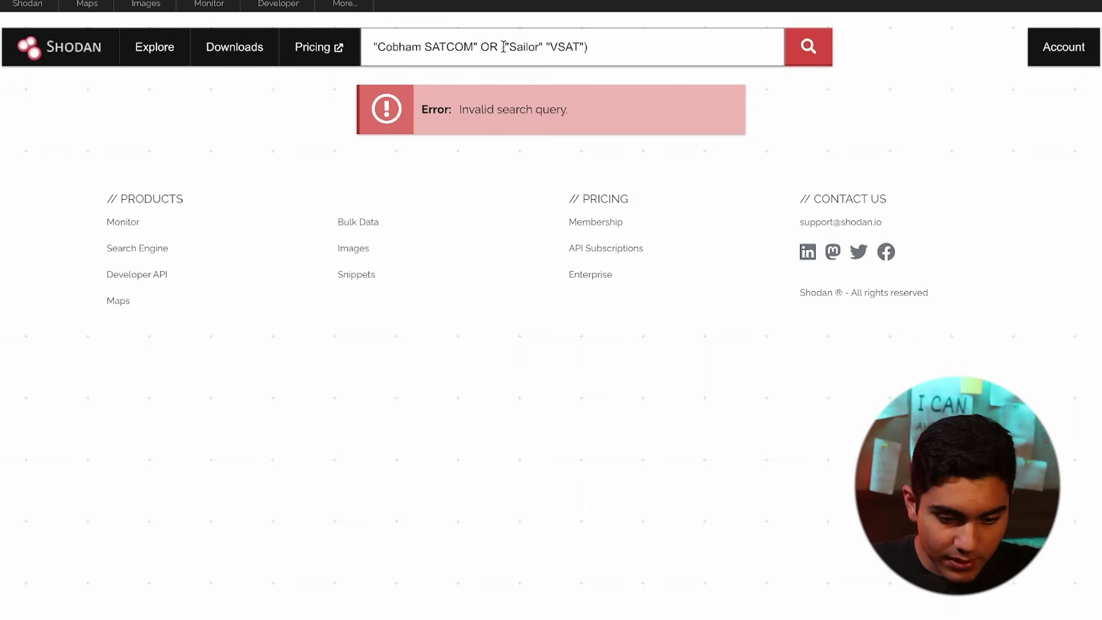
{"action": "key", "text": "Home"}
{"action": "left_click_drag", "start_coordinate": [502, 46], "coordinate": [319, 46]}
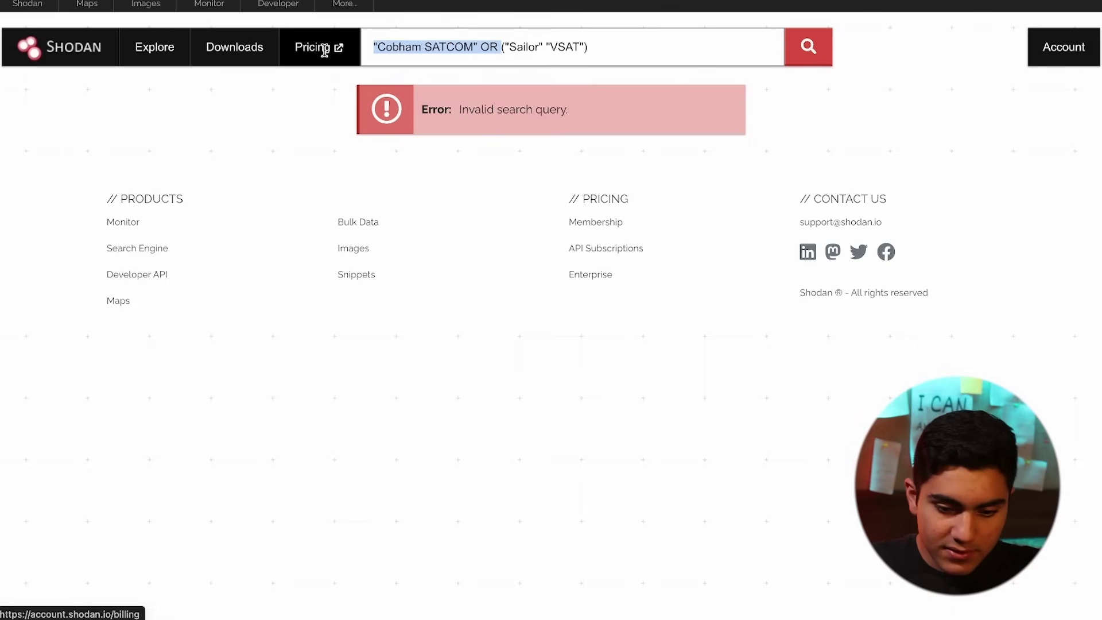
{"action": "key", "text": "BackSpace"}
{"action": "key", "text": "Return"}
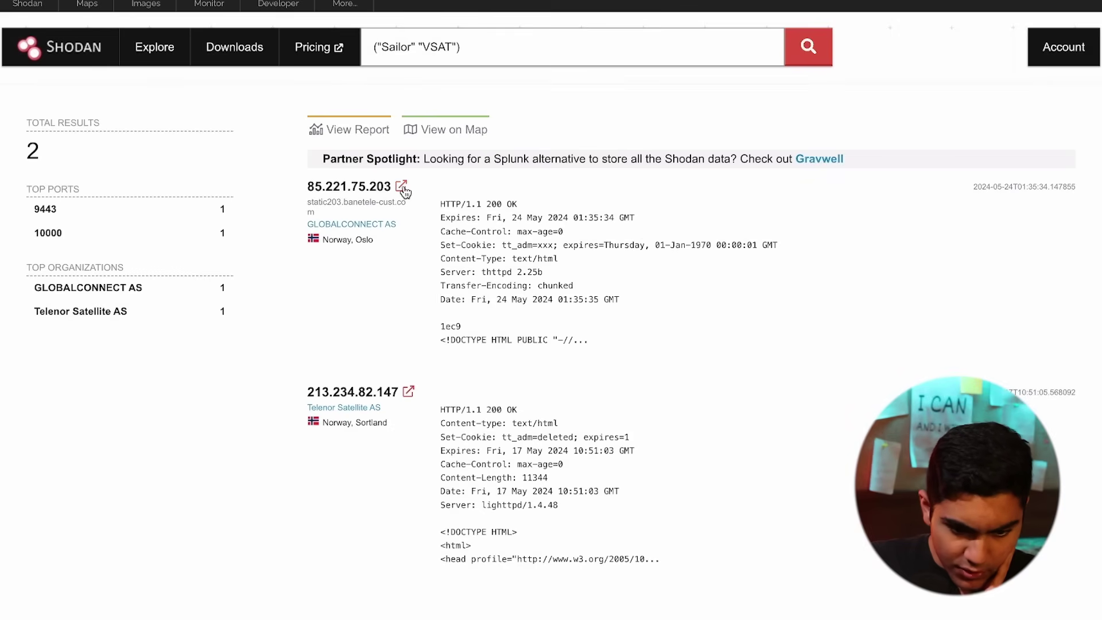
{"action": "left_click", "coordinate": [403, 388]}
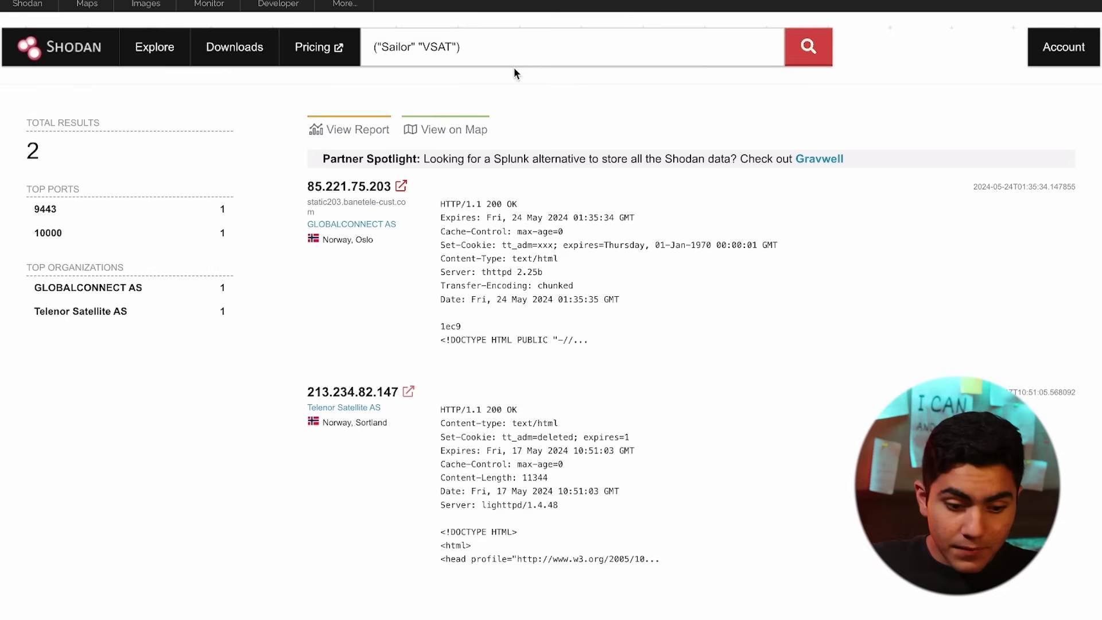
{"action": "triple_click", "coordinate": [505, 47]}
{"action": "left_click", "coordinate": [294, 109]}
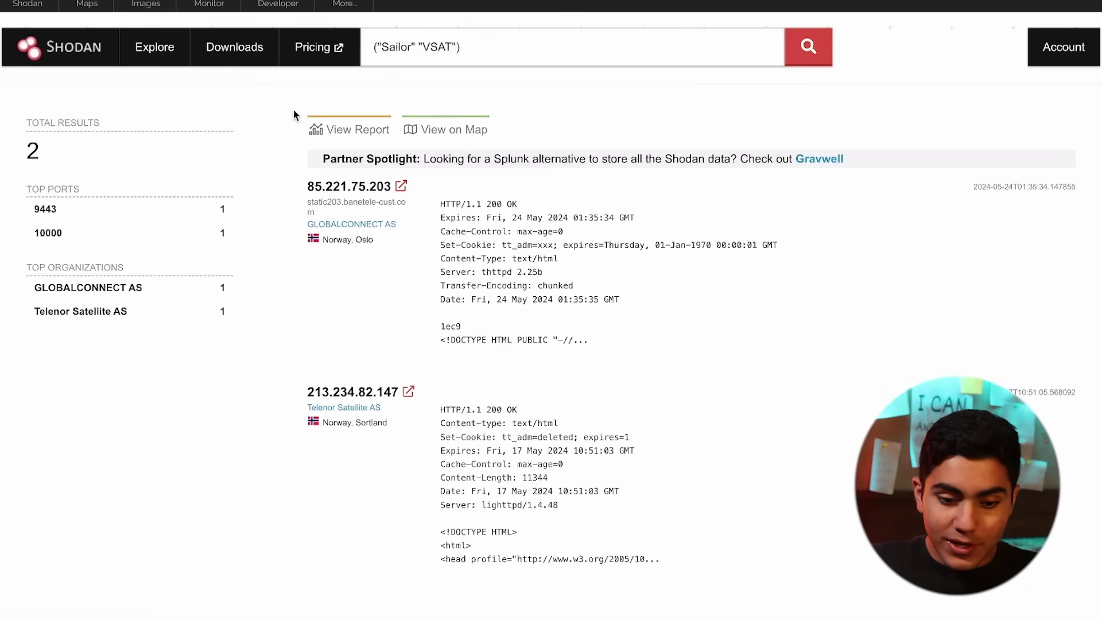
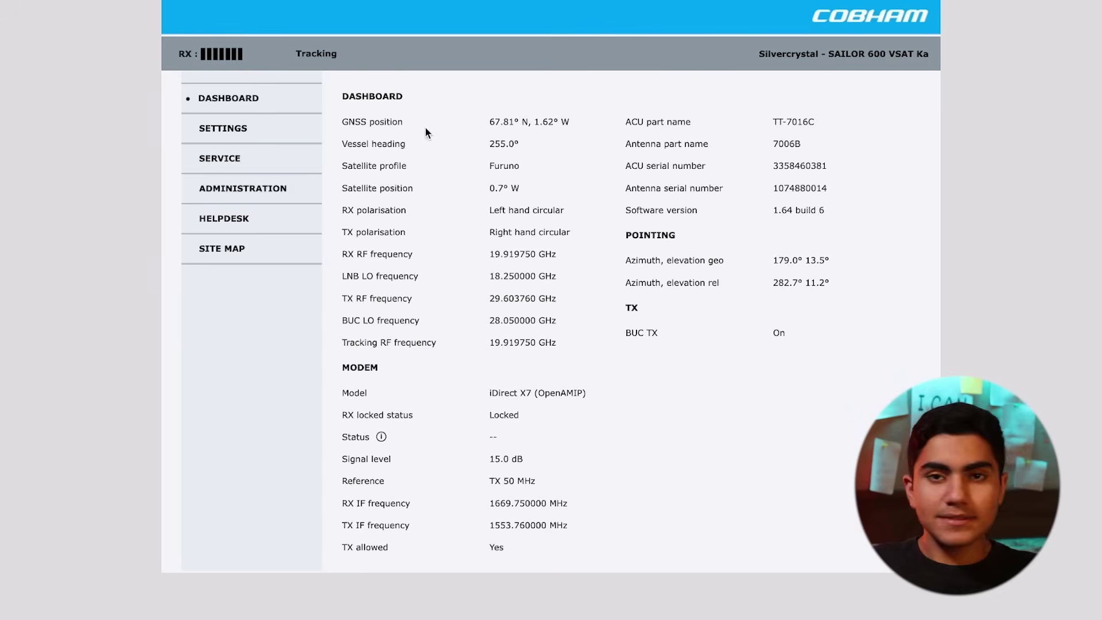
{"action": "left_click_drag", "start_coordinate": [490, 121], "coordinate": [567, 169]}
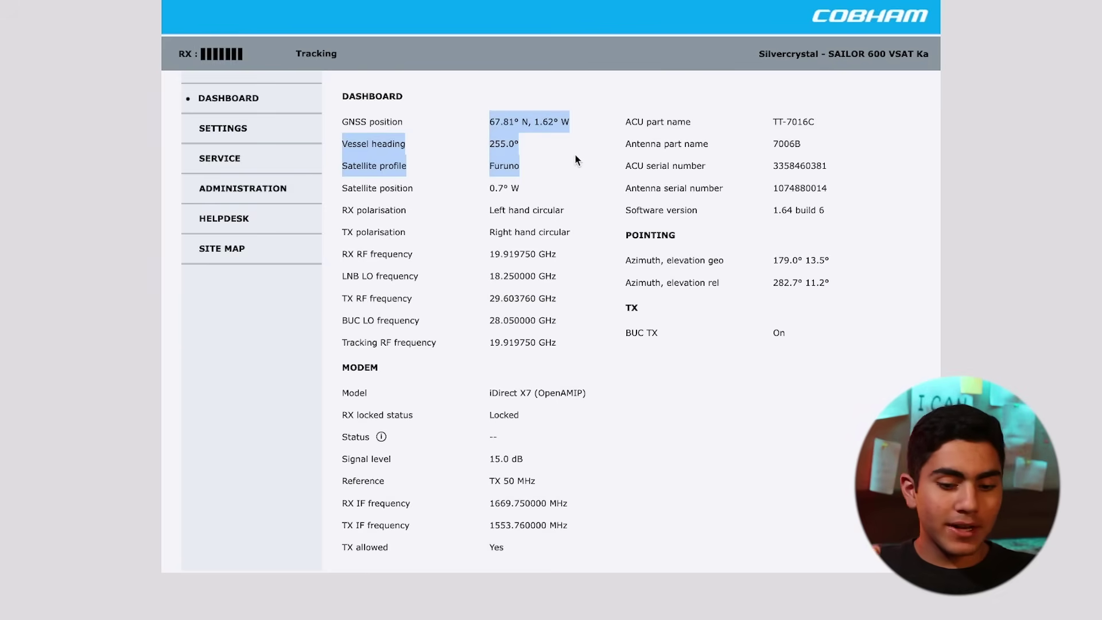
{"action": "left_click", "coordinate": [566, 174]}
{"action": "left_click_drag", "start_coordinate": [556, 344], "coordinate": [467, 134]}
{"action": "left_click", "coordinate": [593, 162]}
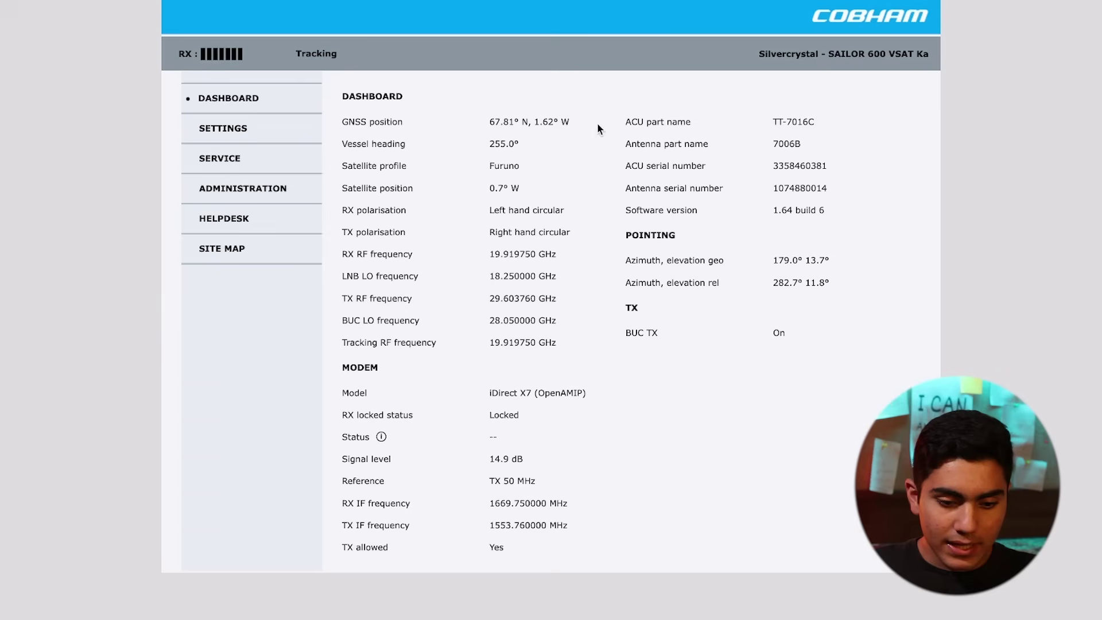